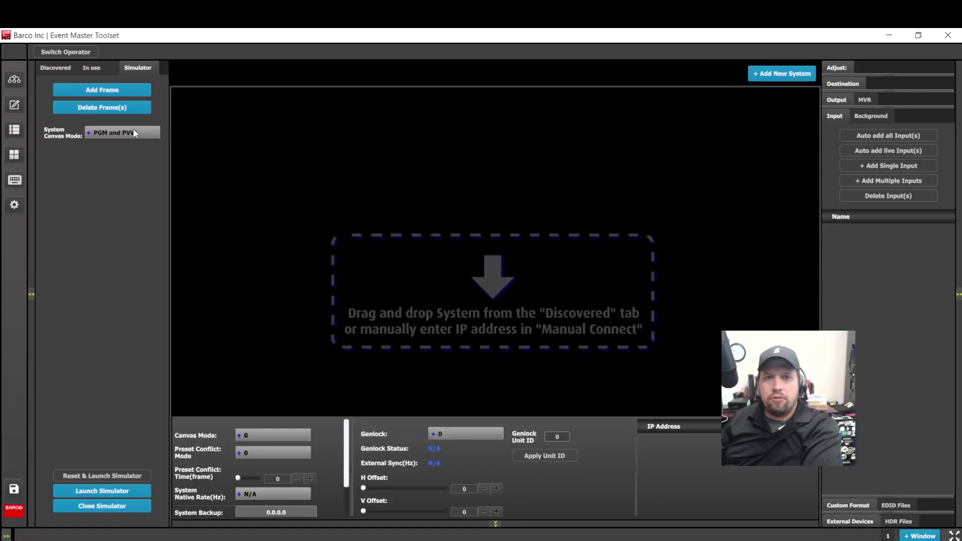
Add a PDS simulator frame, reset and launch the simulator, then list discovered systems
{"action": "left_click", "coordinate": [105, 90]}
{"action": "left_click", "coordinate": [101, 170]}
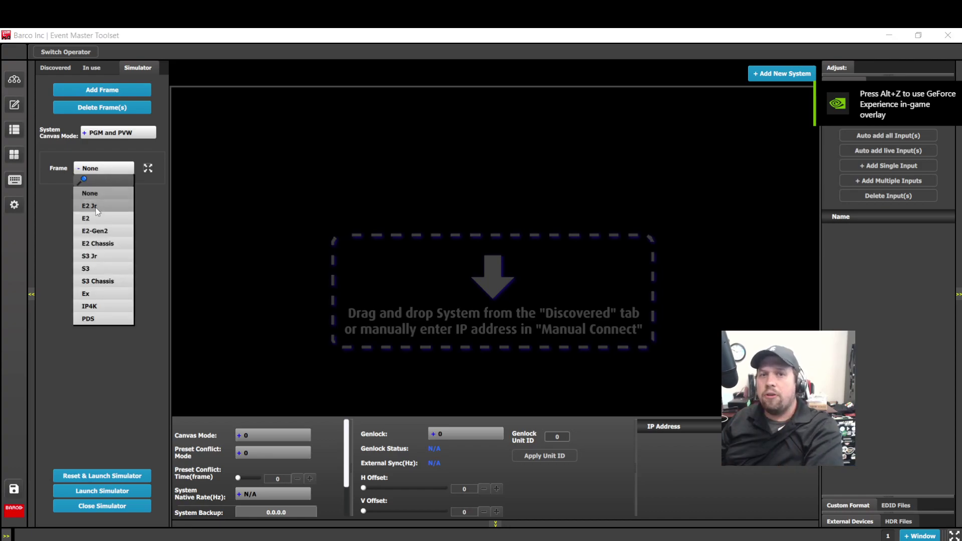
{"action": "left_click", "coordinate": [89, 320]}
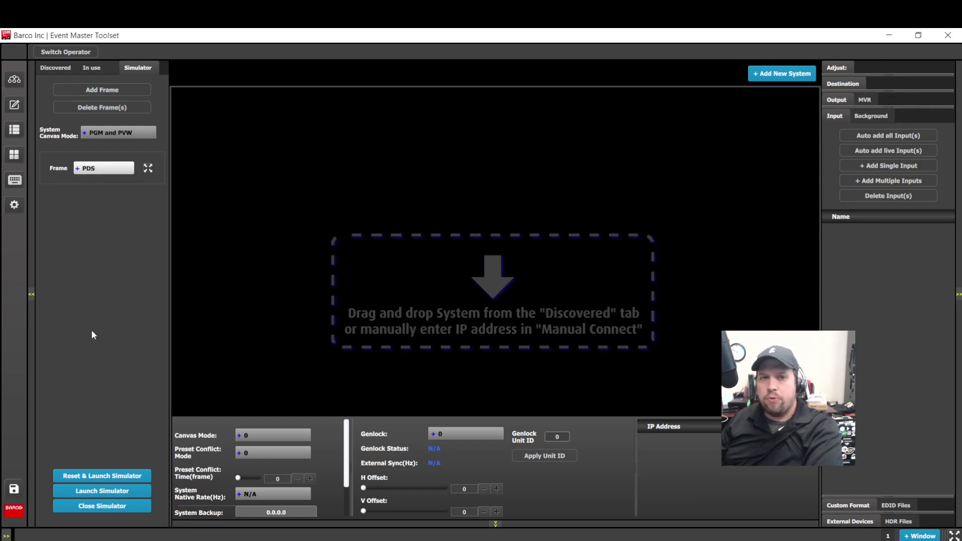
{"action": "left_click", "coordinate": [111, 479]}
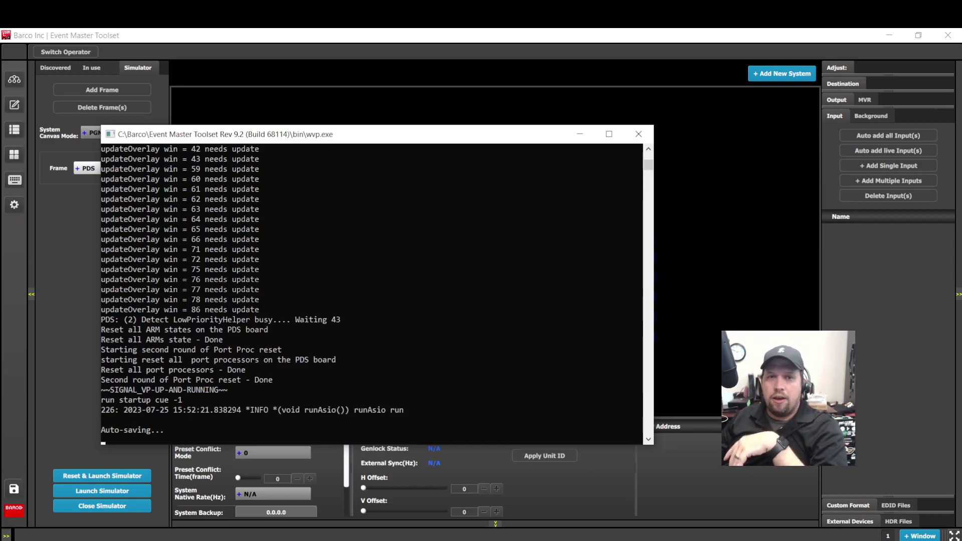
{"action": "left_click", "coordinate": [64, 291]}
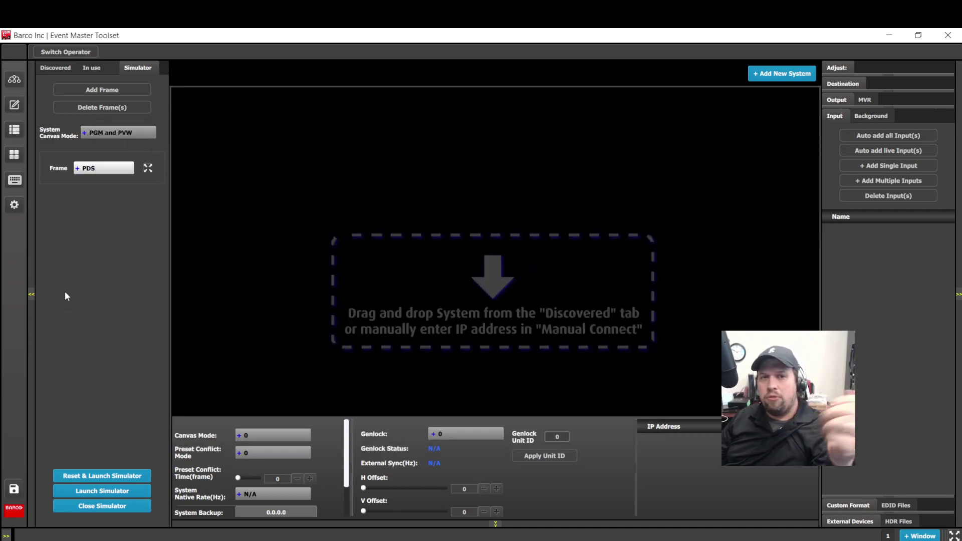
Drag the discovered PDS-4K onto the canvas as System1 and inspect its Dante I/O settings
{"action": "left_click", "coordinate": [56, 69]}
{"action": "left_click_drag", "start_coordinate": [70, 106], "coordinate": [388, 281]}
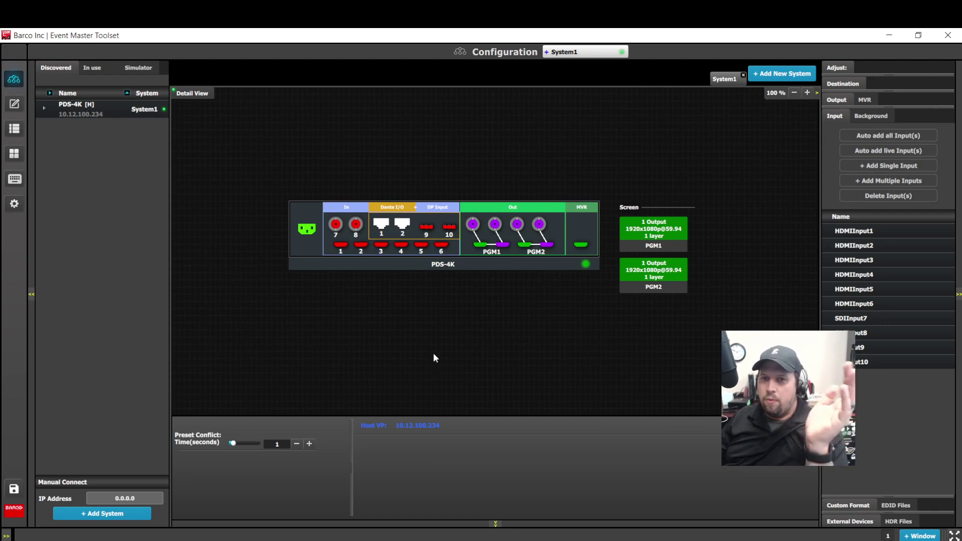
{"action": "left_click", "coordinate": [381, 226]}
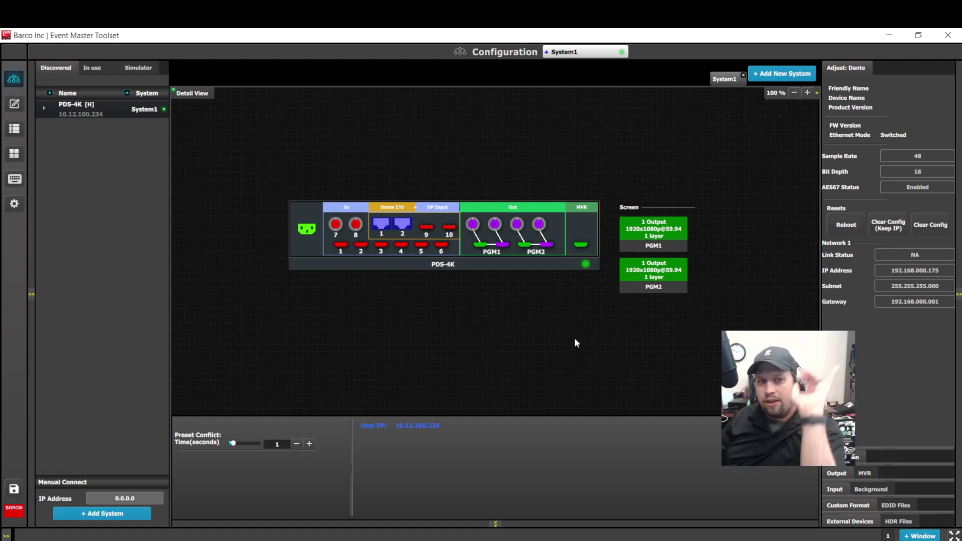
Select the PDS-4K unit and review its Setup options, including 2x 4K60 system mode
{"action": "left_click", "coordinate": [437, 266]}
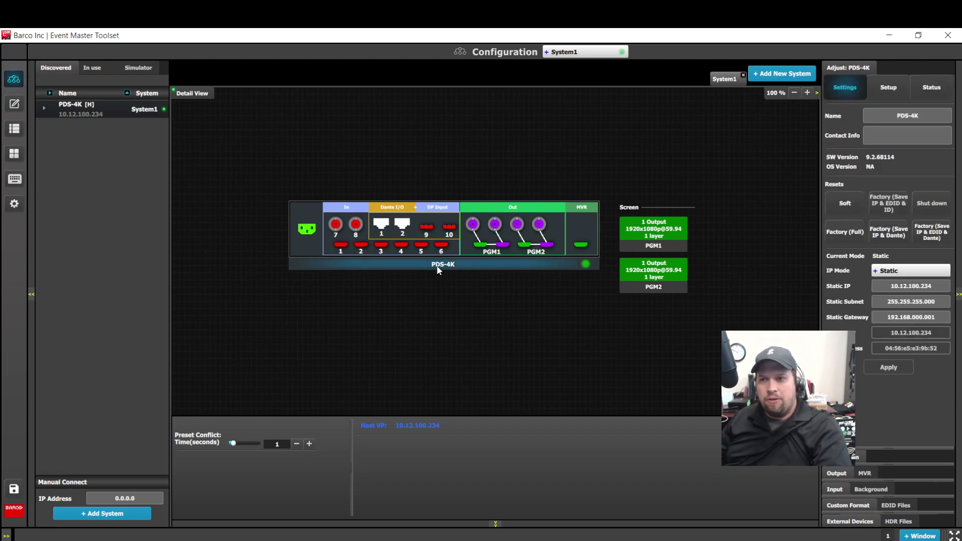
{"action": "left_click", "coordinate": [881, 94]}
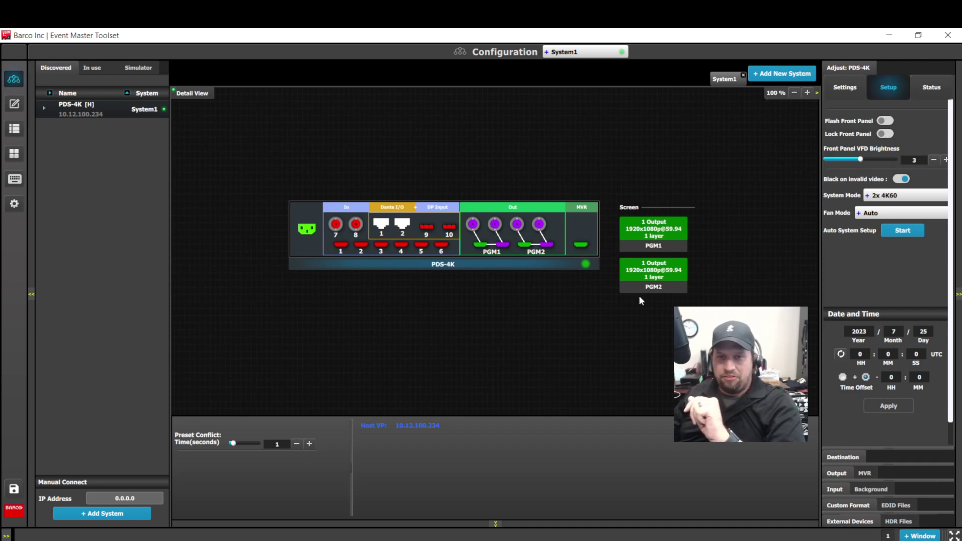
{"action": "left_click", "coordinate": [20, 157]}
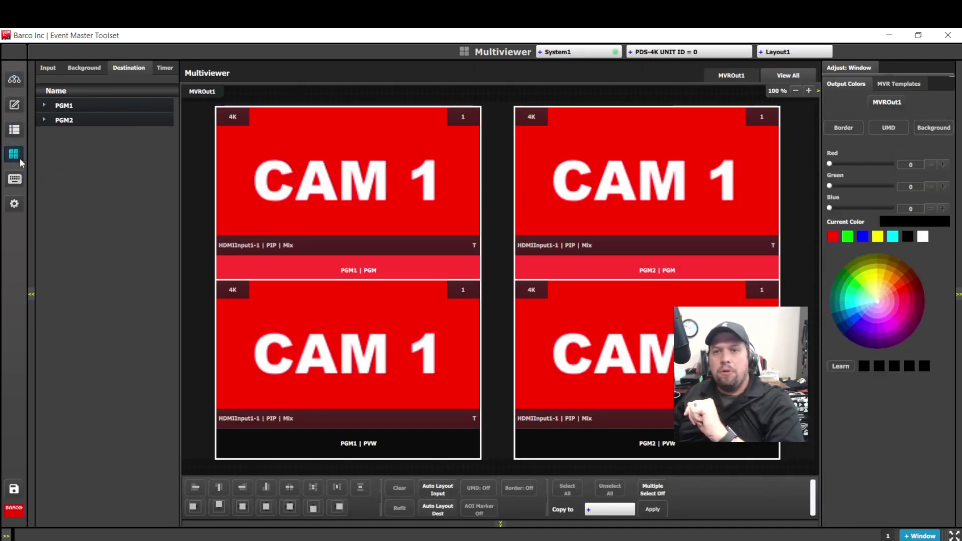
Switch MVROut1 to Layout2 with clock, 15:00 timer and program windows, then select PGM2
{"action": "left_click", "coordinate": [165, 67]}
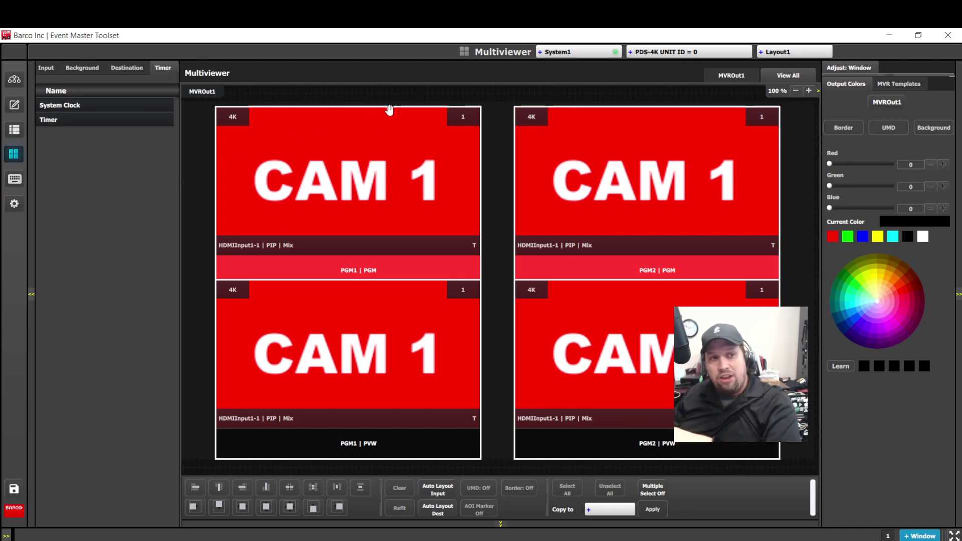
{"action": "left_click", "coordinate": [778, 52]}
{"action": "left_click", "coordinate": [775, 77]}
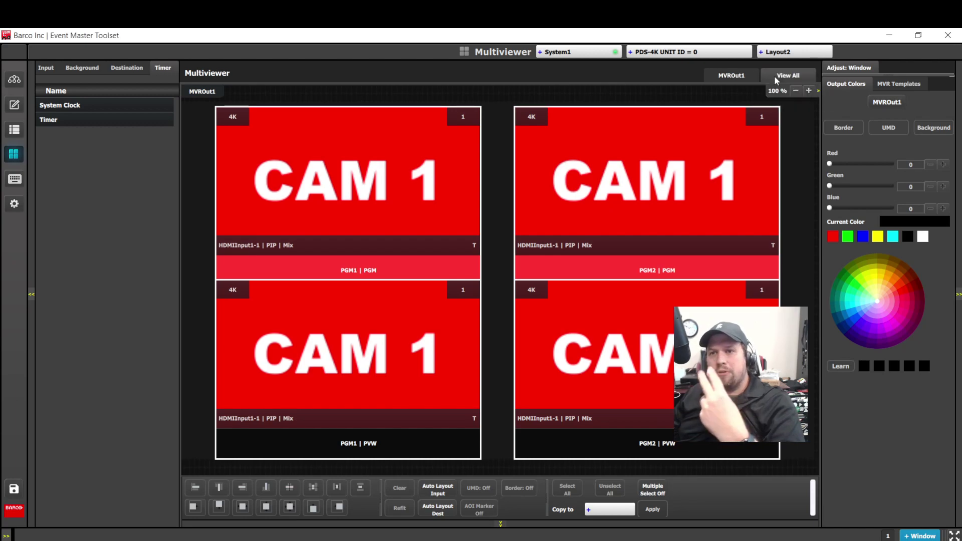
{"action": "left_click", "coordinate": [731, 401]}
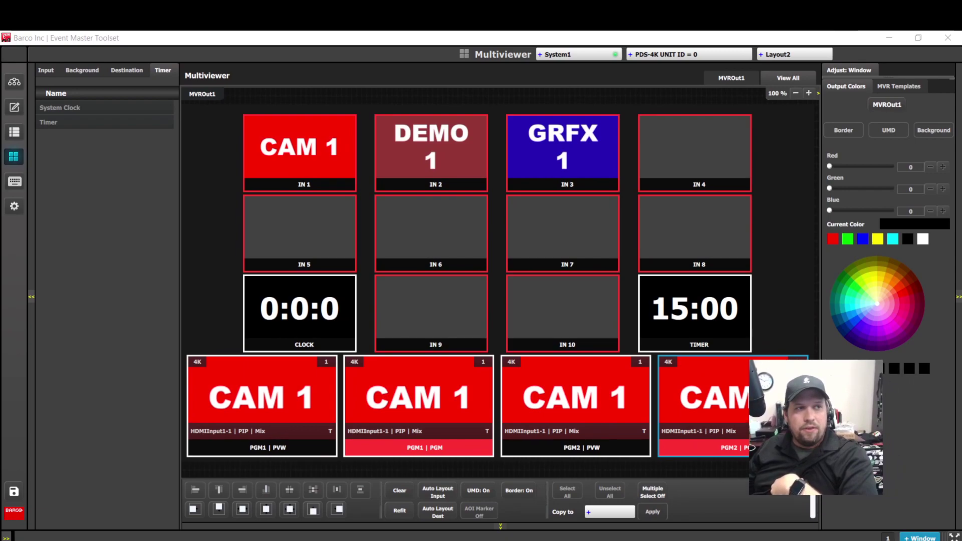
Expand Timer1 in the Programming Timers list to show its count, duration and warning settings
{"action": "left_click", "coordinate": [16, 115]}
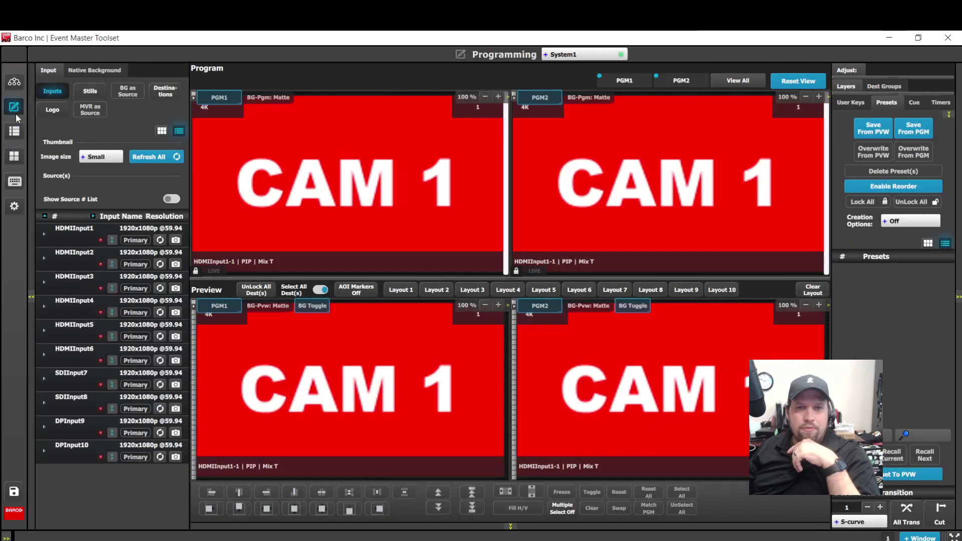
{"action": "left_click", "coordinate": [941, 103]}
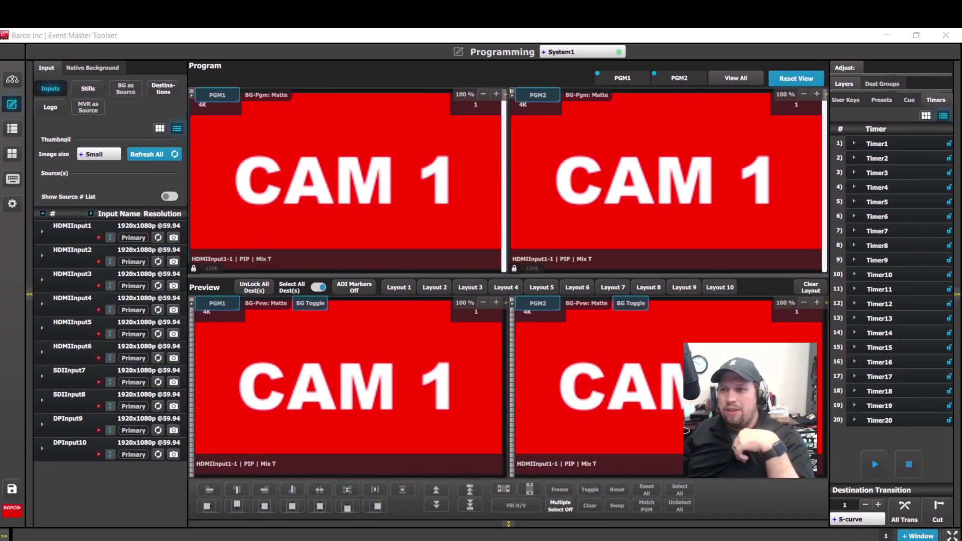
{"action": "left_click", "coordinate": [854, 144]}
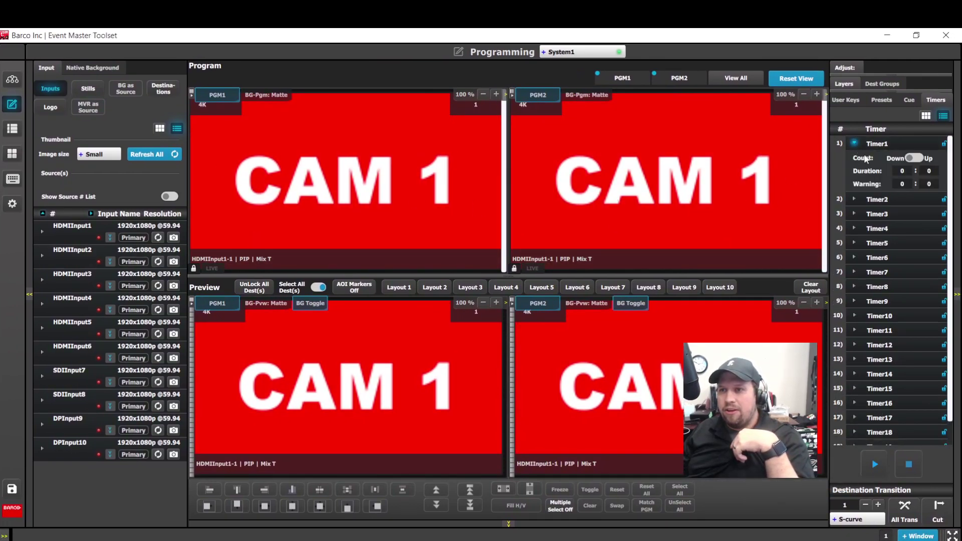
{"action": "left_click", "coordinate": [900, 171]}
Set Timer1's duration to 10 and reselect Timer1 in the timer list
{"action": "type", "text": "10"}
{"action": "key", "text": "Return"}
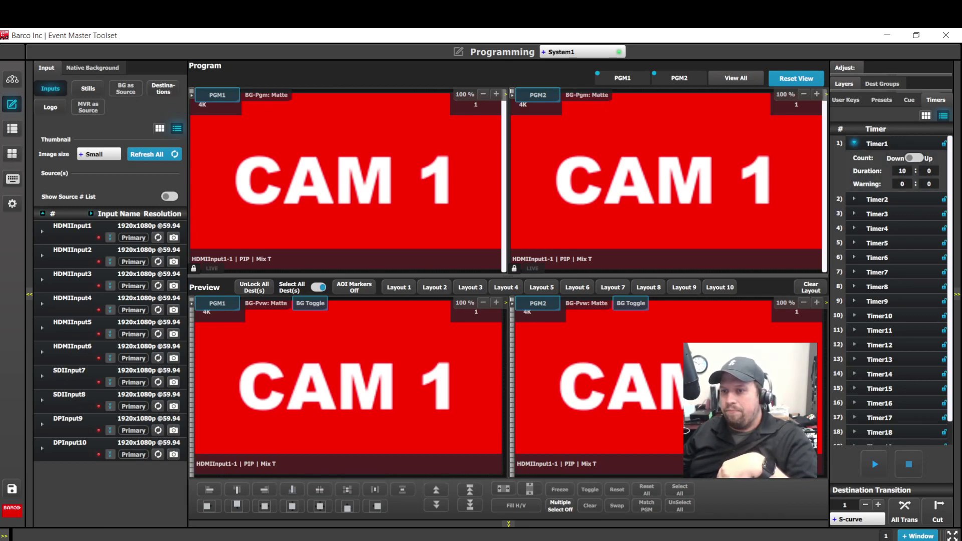
{"action": "left_click", "coordinate": [875, 464]}
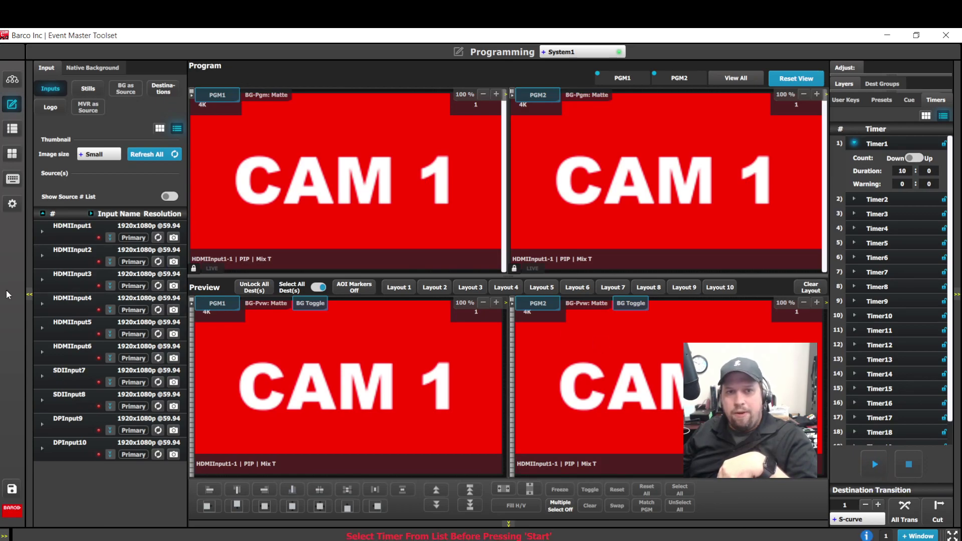
{"action": "left_click", "coordinate": [14, 152]}
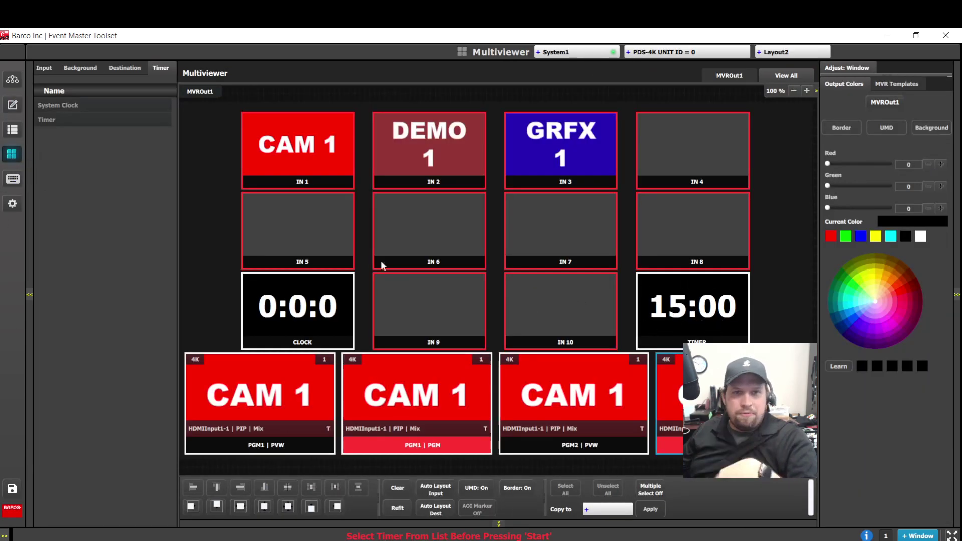
{"action": "left_click", "coordinate": [12, 105]}
{"action": "left_click", "coordinate": [871, 145]}
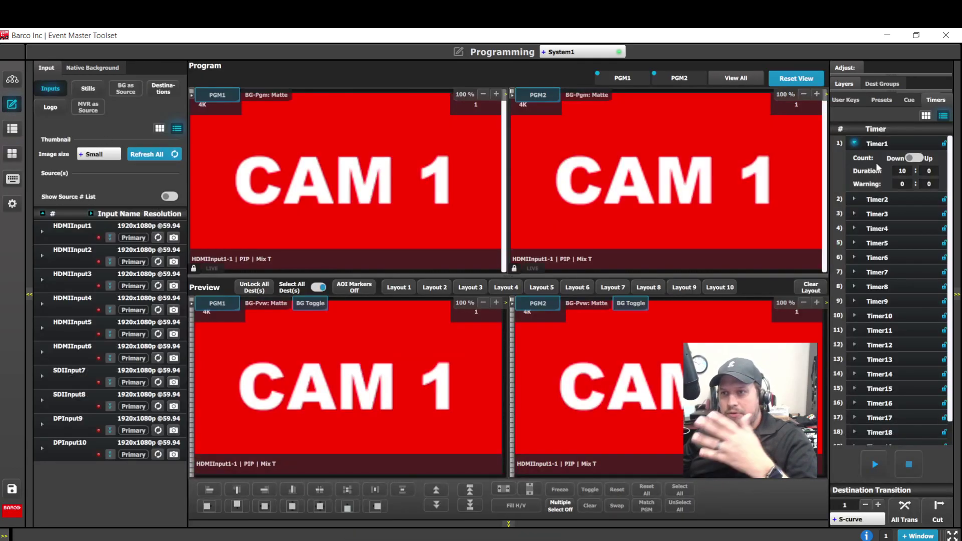
Cycle the multiviewer through Layout1 back to Layout2 and select the 15:00 timer tile
{"action": "left_click", "coordinate": [12, 154]}
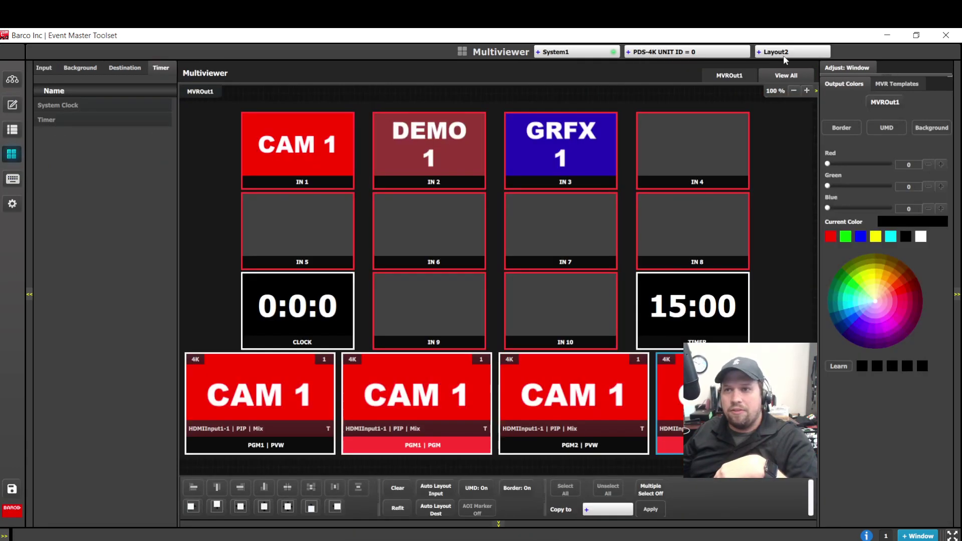
{"action": "left_click", "coordinate": [785, 53]}
{"action": "left_click", "coordinate": [777, 64]}
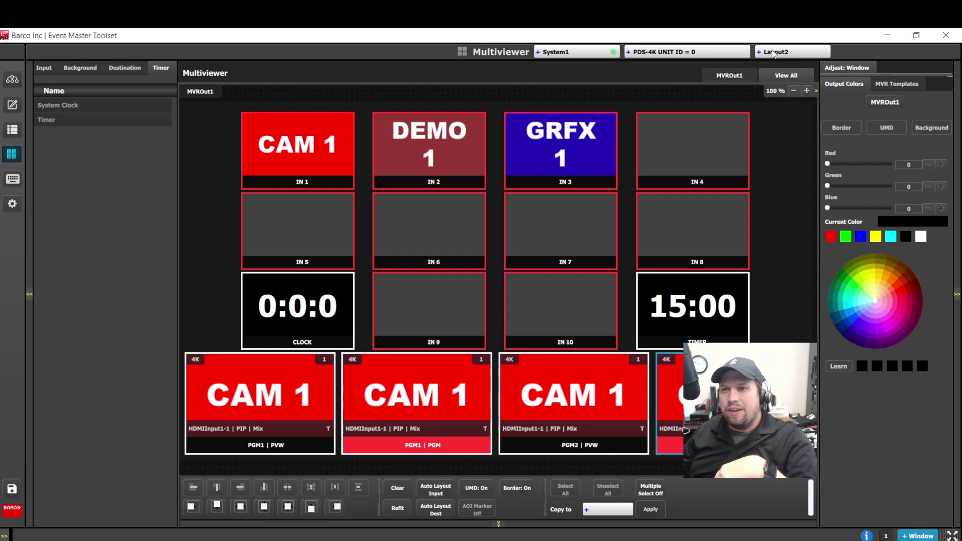
{"action": "left_click", "coordinate": [774, 53]}
{"action": "left_click", "coordinate": [771, 64]}
{"action": "left_click", "coordinate": [771, 53]}
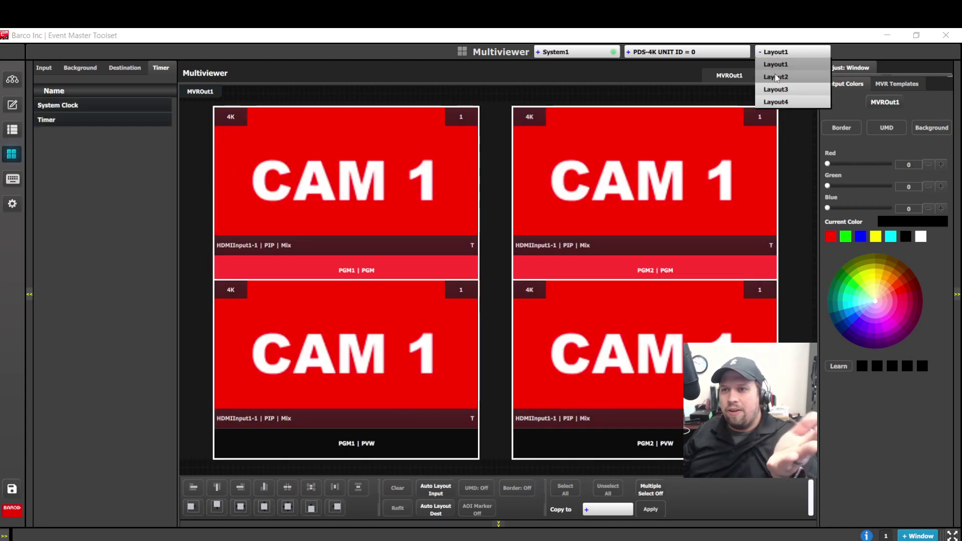
{"action": "left_click", "coordinate": [775, 77]}
{"action": "left_click", "coordinate": [676, 315]}
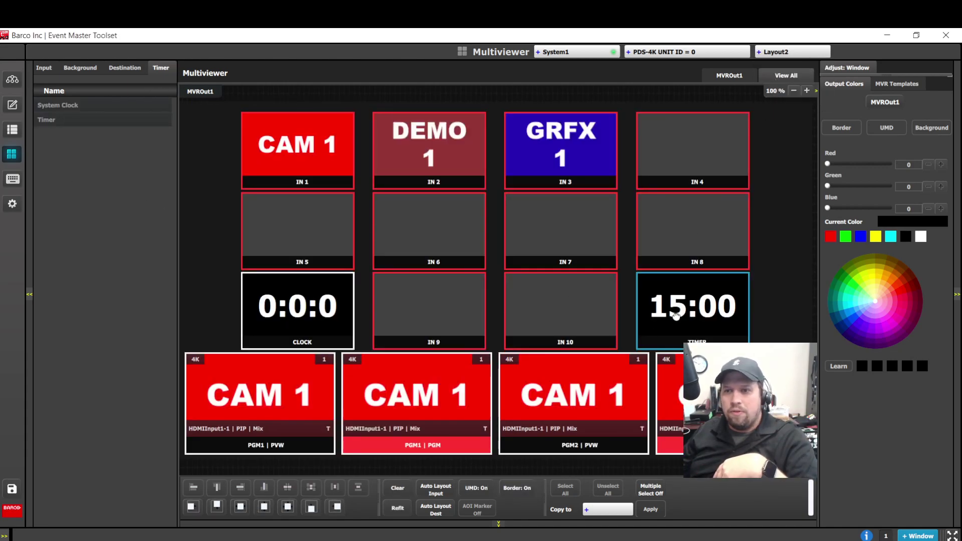
{"action": "left_click", "coordinate": [14, 80]}
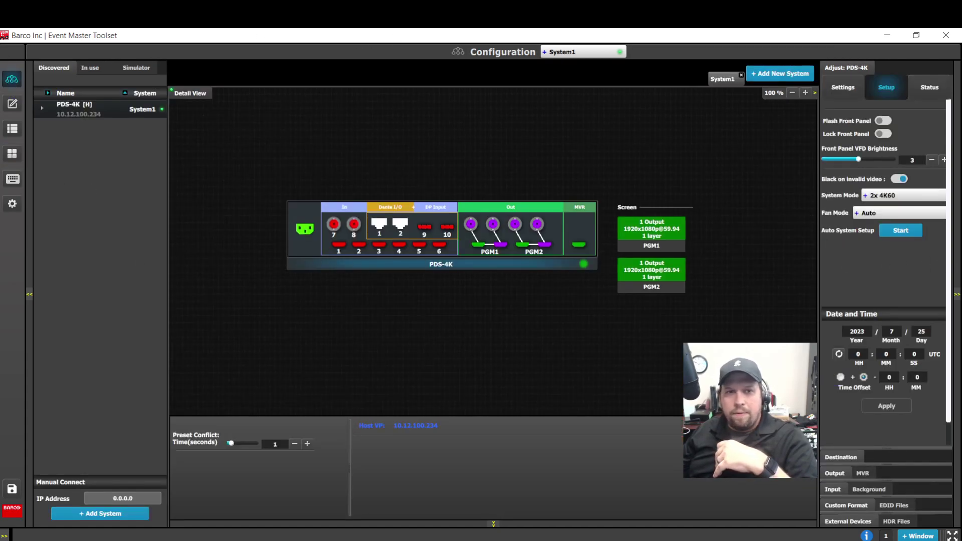
{"action": "left_click", "coordinate": [13, 104]}
Set Timer1 to count up and start it, checking the 10:0 timer on the multiviewer
{"action": "left_click", "coordinate": [908, 158]}
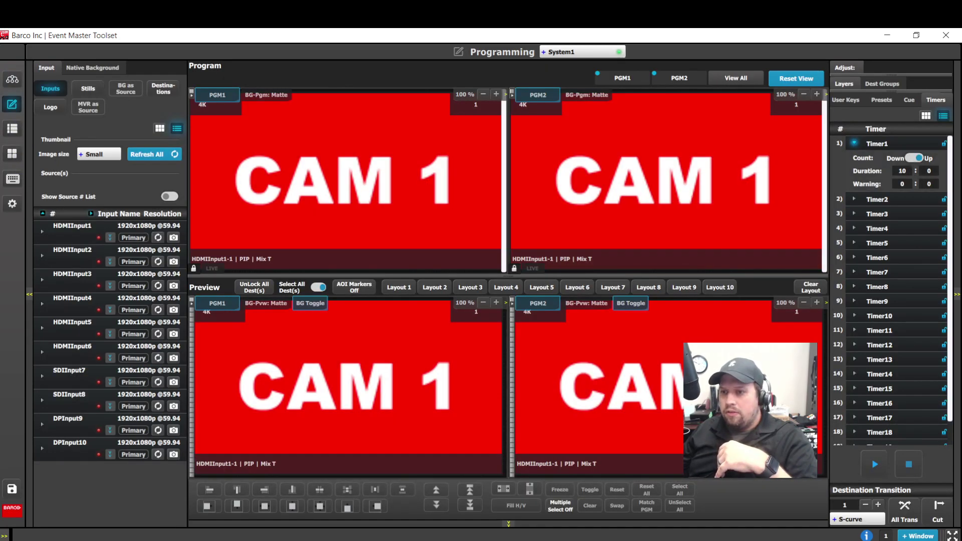
{"action": "left_click", "coordinate": [869, 463]}
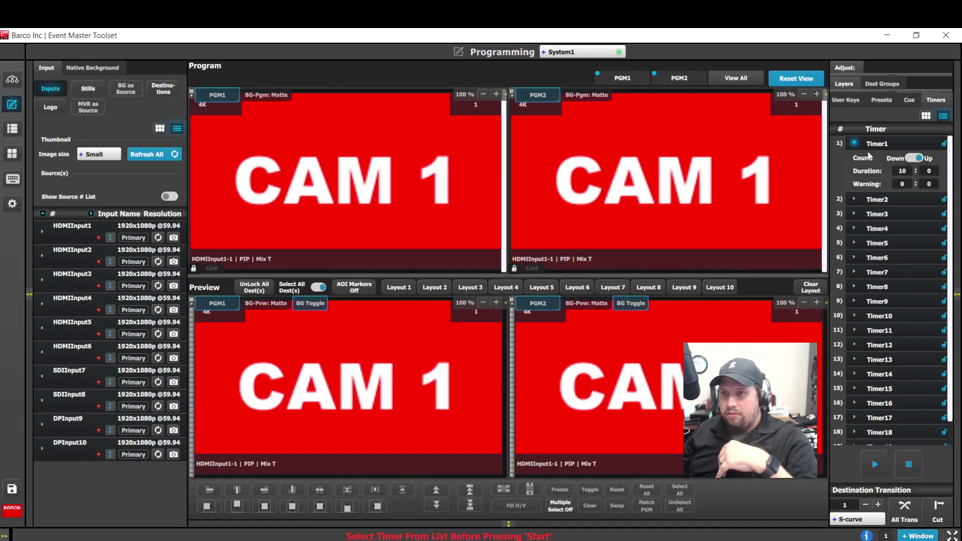
{"action": "left_click", "coordinate": [869, 145]}
{"action": "left_click", "coordinate": [874, 463]}
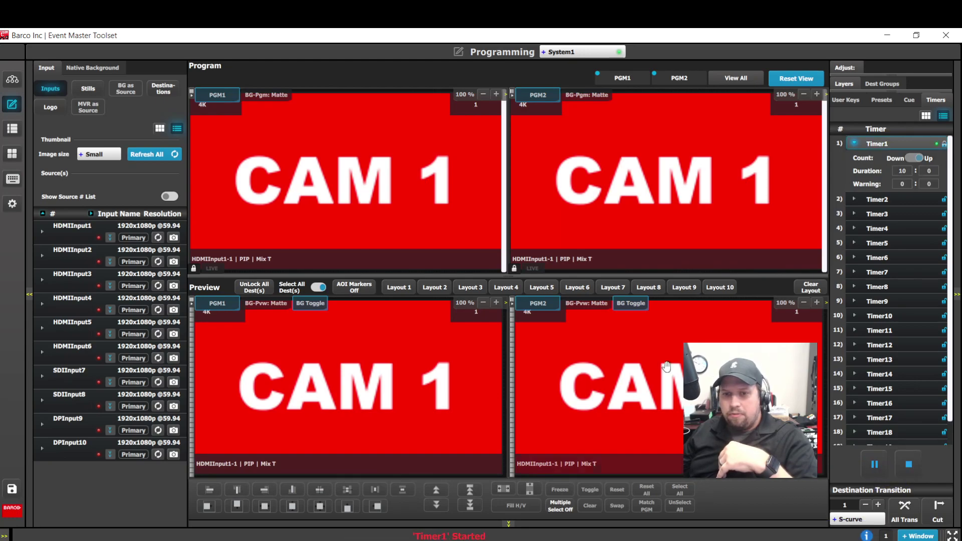
{"action": "left_click", "coordinate": [12, 155]}
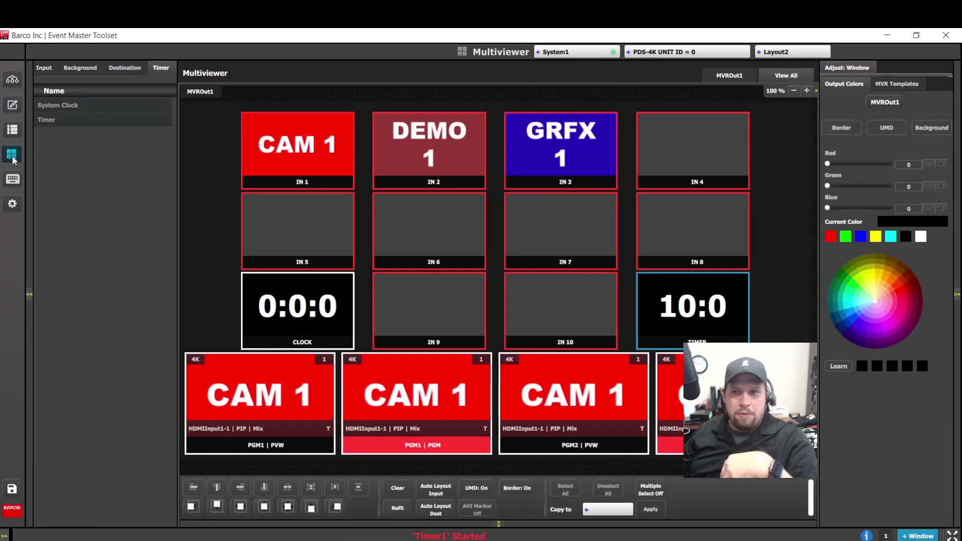
{"action": "left_click", "coordinate": [12, 105]}
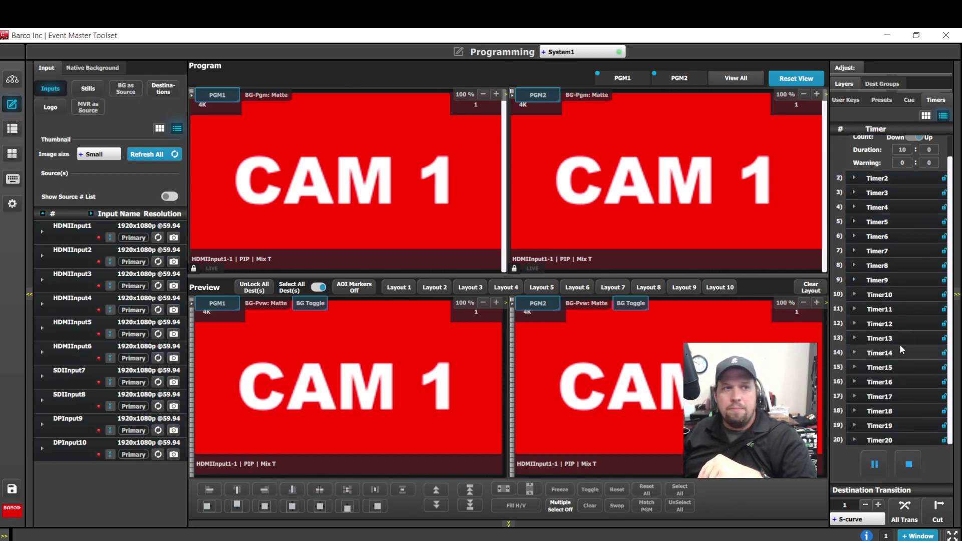
Scroll the Timers panel up to Timer1 and view the empty Cue list
{"action": "scroll", "coordinate": [900, 344], "scroll_direction": "up", "scroll_amount": 3}
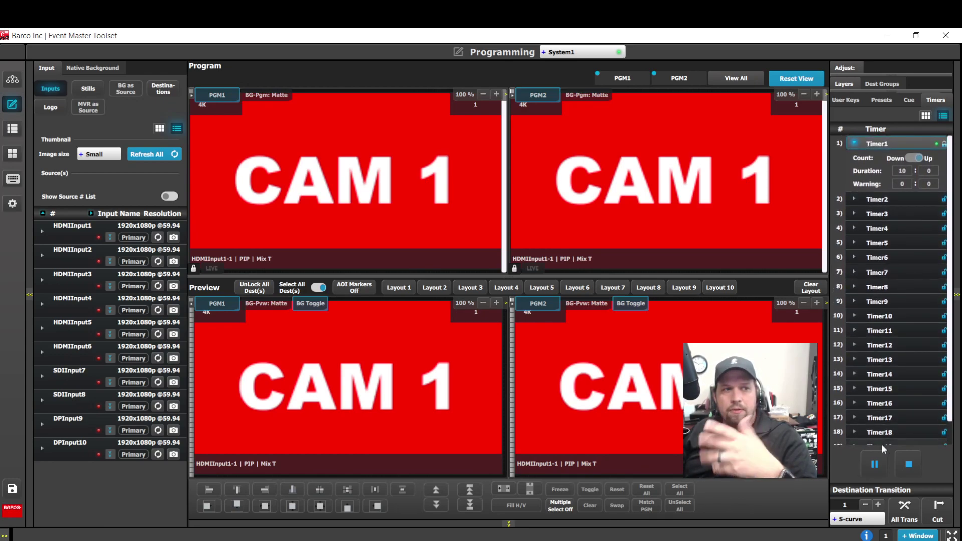
{"action": "left_click", "coordinate": [909, 103]}
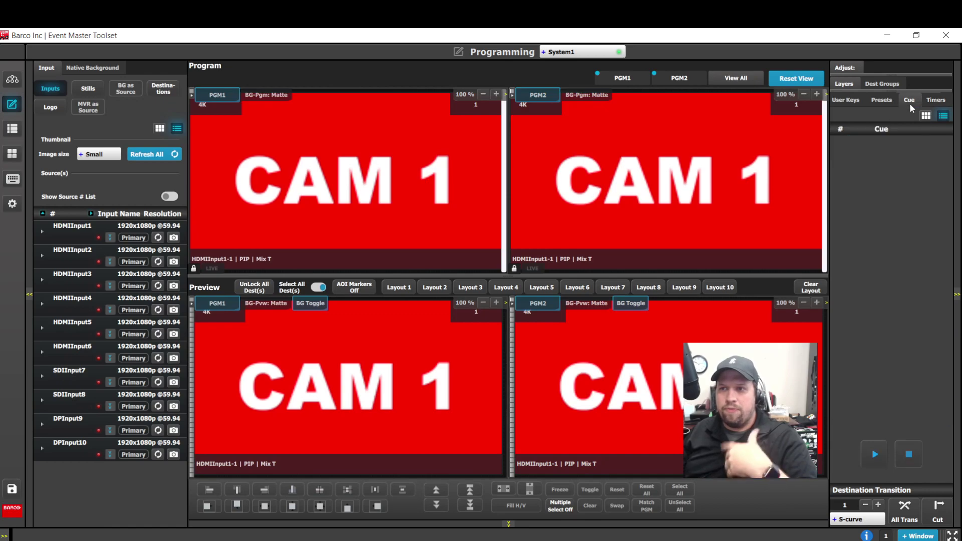
Assign Timer1, Start Timer, Pause Timer and Timer3 to the Flex PG 1 controller keys
{"action": "left_click", "coordinate": [12, 183]}
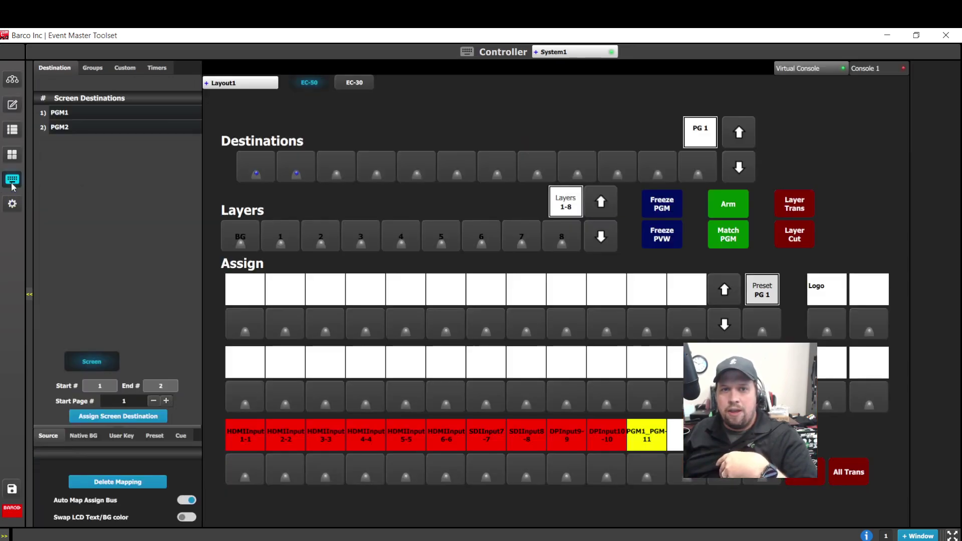
{"action": "left_click", "coordinate": [156, 68]}
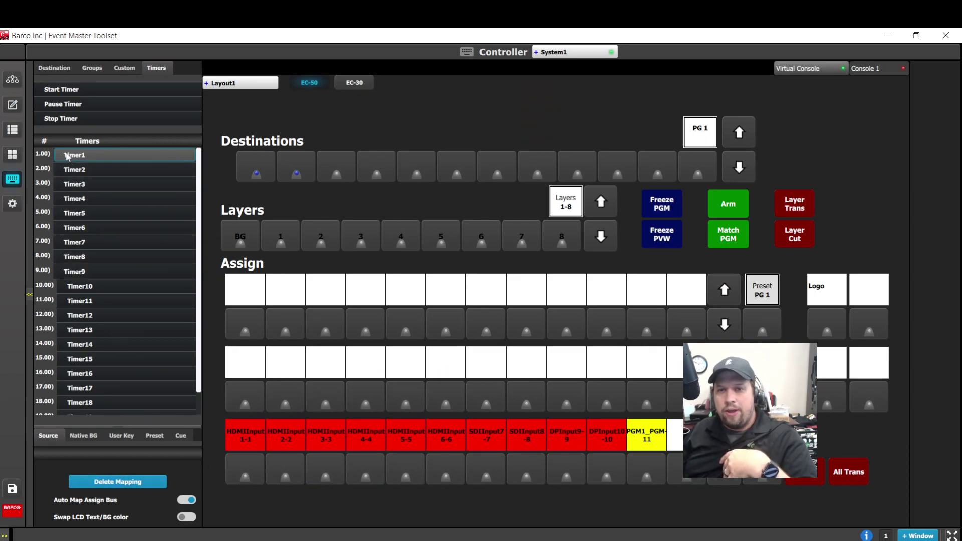
{"action": "left_click", "coordinate": [758, 323]}
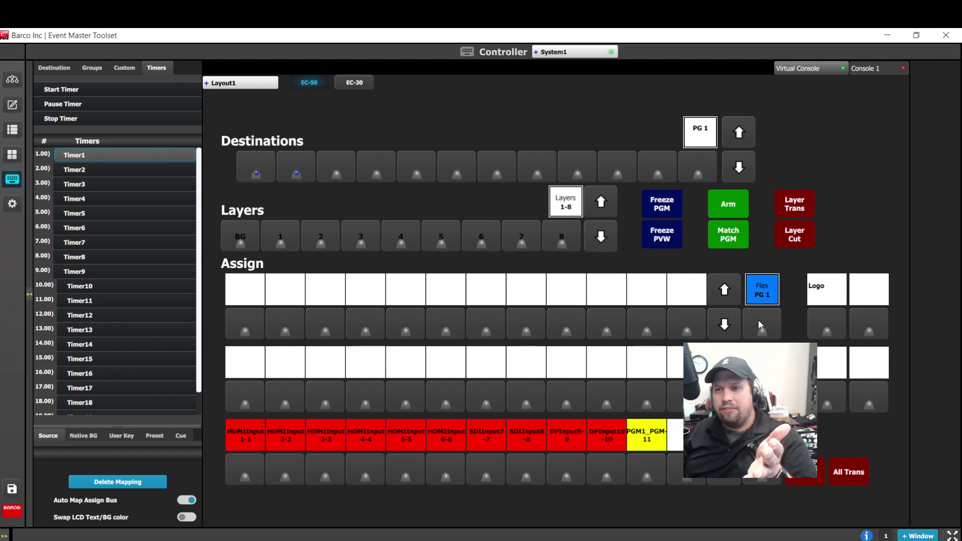
{"action": "left_click_drag", "start_coordinate": [67, 160], "coordinate": [246, 328]}
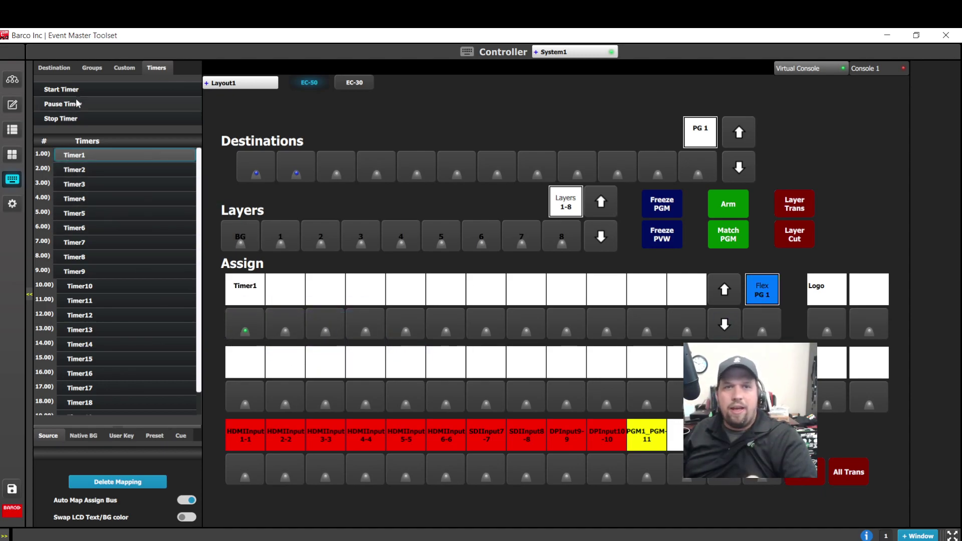
{"action": "left_click_drag", "start_coordinate": [77, 95], "coordinate": [866, 317]}
{"action": "left_click_drag", "start_coordinate": [61, 91], "coordinate": [325, 301]}
{"action": "left_click_drag", "start_coordinate": [100, 184], "coordinate": [366, 295]}
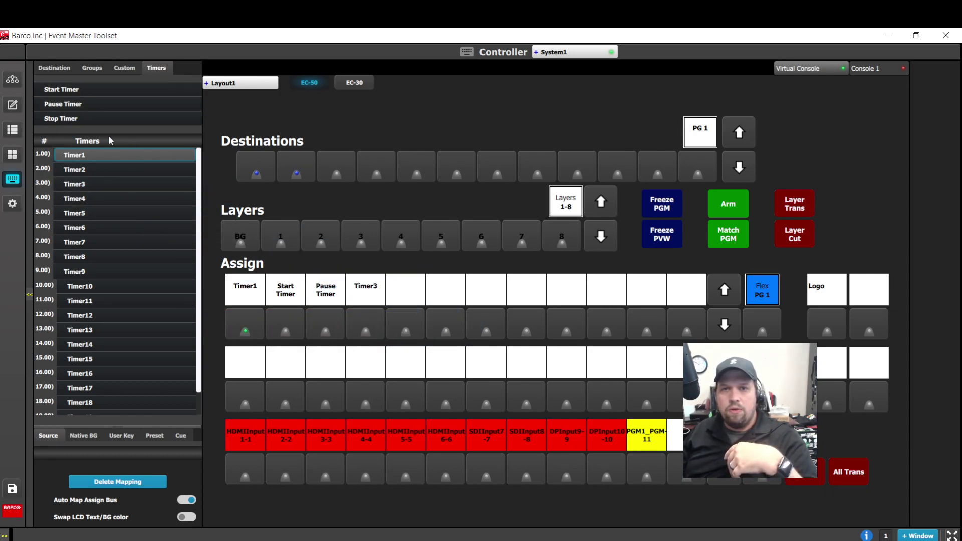
{"action": "left_click", "coordinate": [13, 106]}
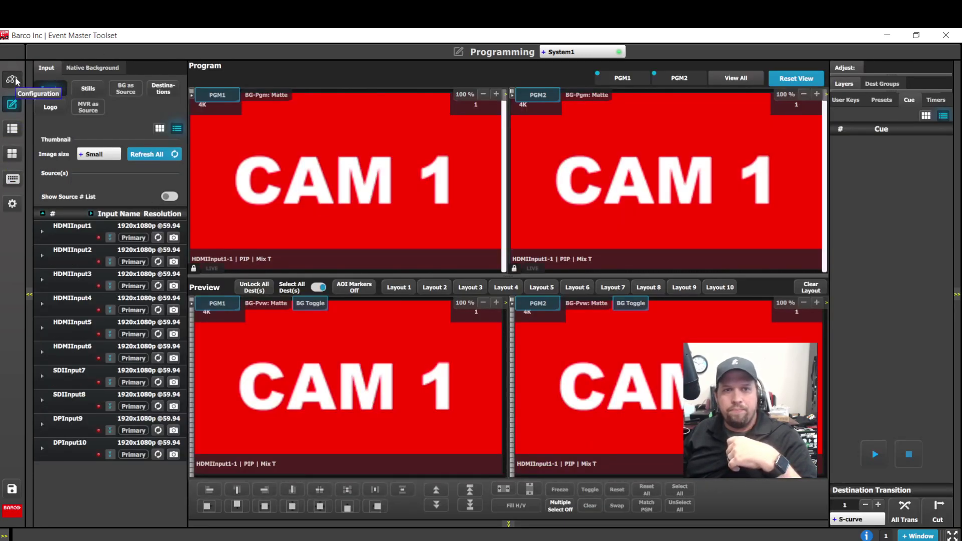
{"action": "left_click", "coordinate": [12, 80]}
Relaunch the simulator as an E2-Gen2 frame and open destination options for a slot 13 output
{"action": "left_click", "coordinate": [134, 69]}
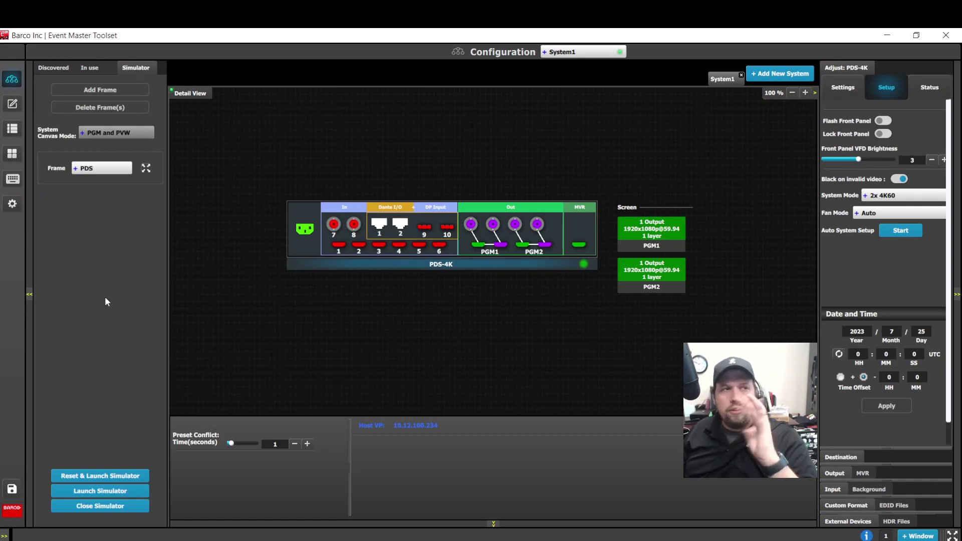
{"action": "left_click", "coordinate": [84, 175]}
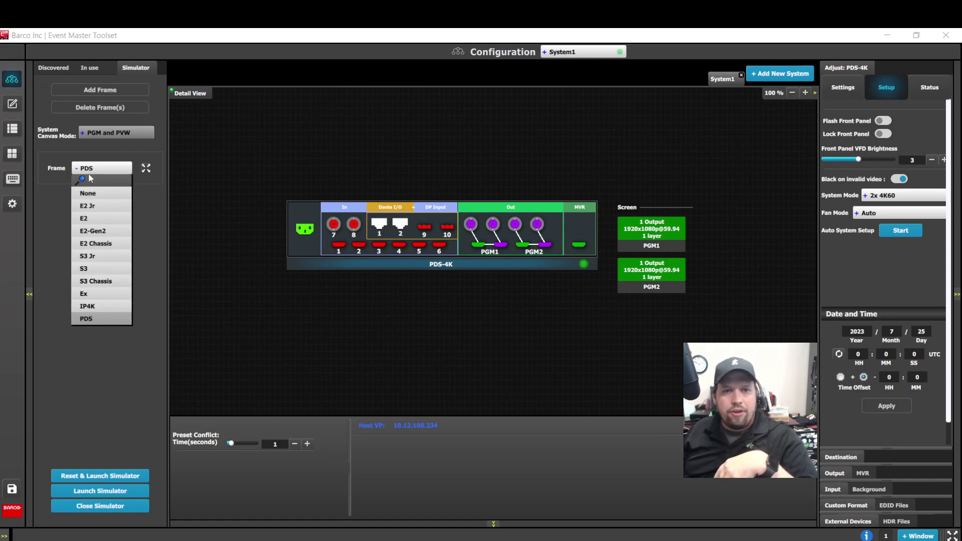
{"action": "left_click", "coordinate": [95, 231]}
{"action": "left_click", "coordinate": [100, 475]}
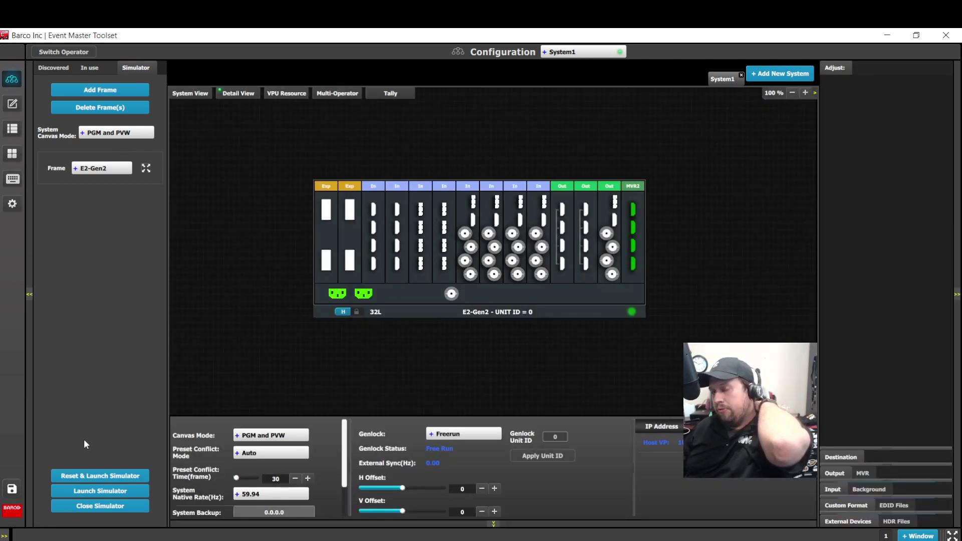
{"action": "left_click", "coordinate": [606, 233]}
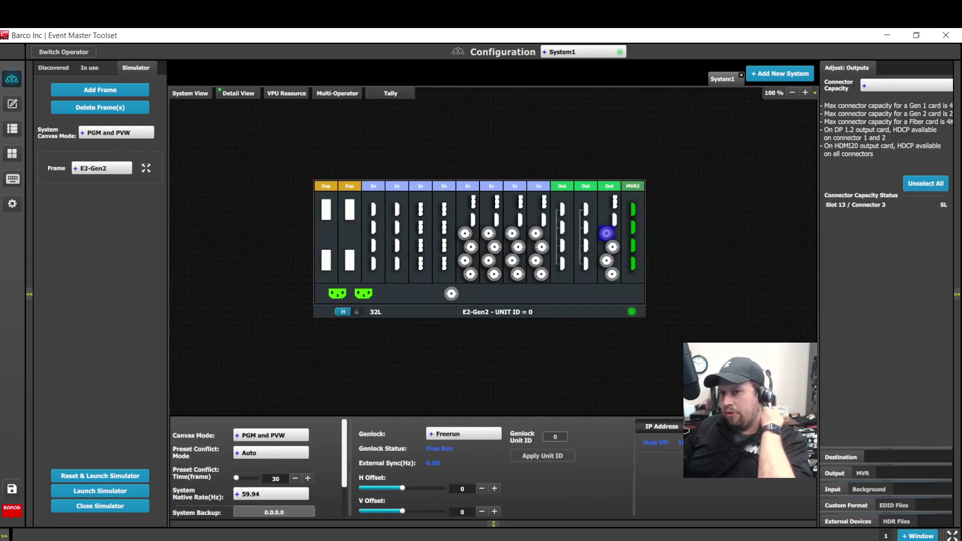
{"action": "left_click", "coordinate": [835, 457]}
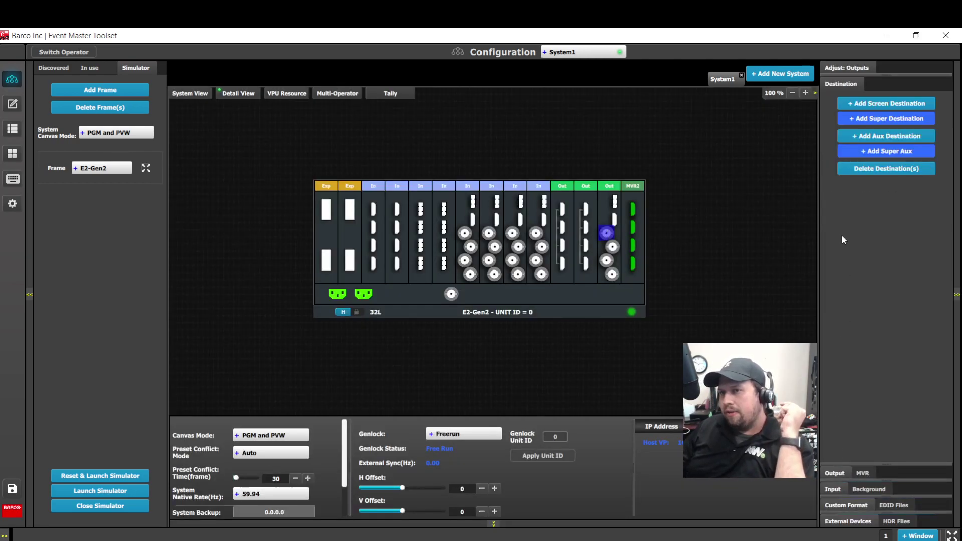
{"action": "left_click", "coordinate": [870, 106]}
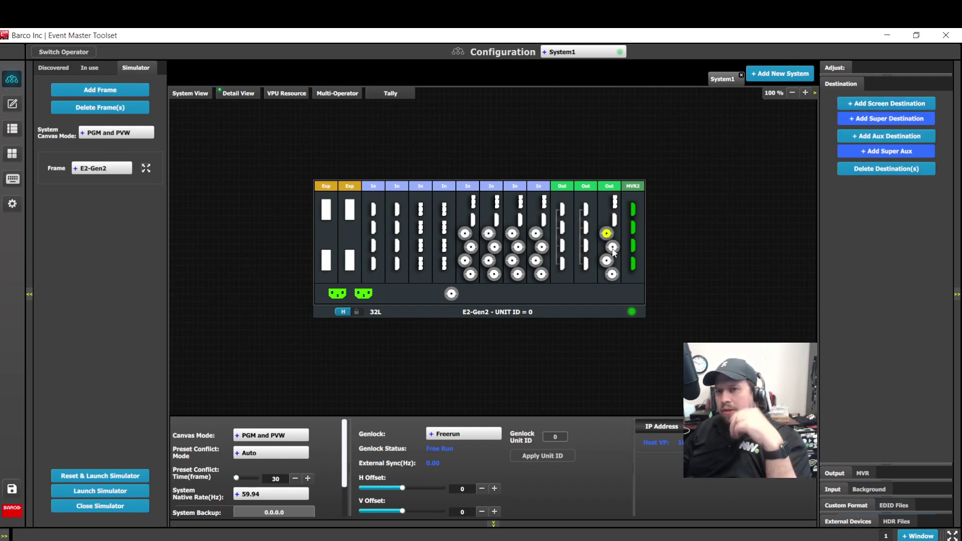
{"action": "left_click", "coordinate": [599, 258]}
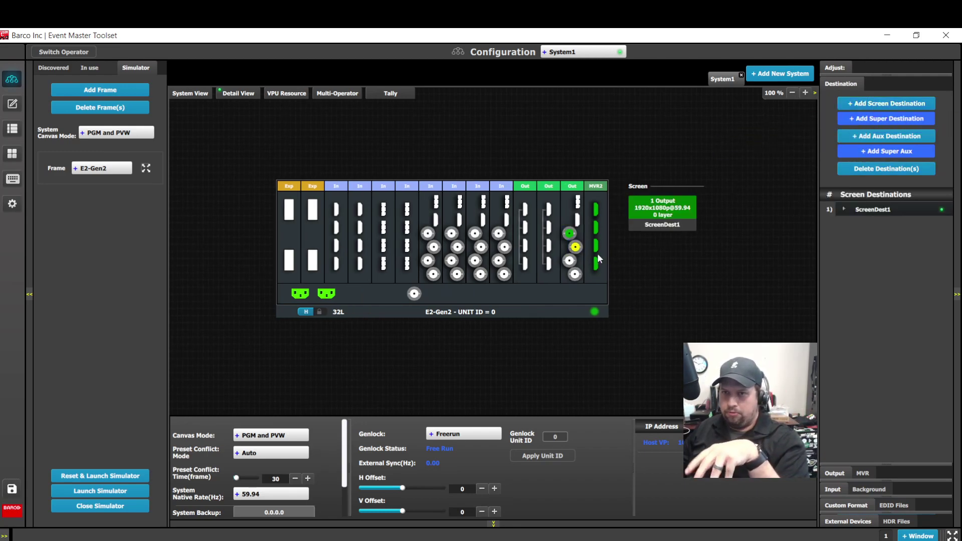
{"action": "left_click", "coordinate": [569, 261]}
{"action": "left_click", "coordinate": [569, 262]}
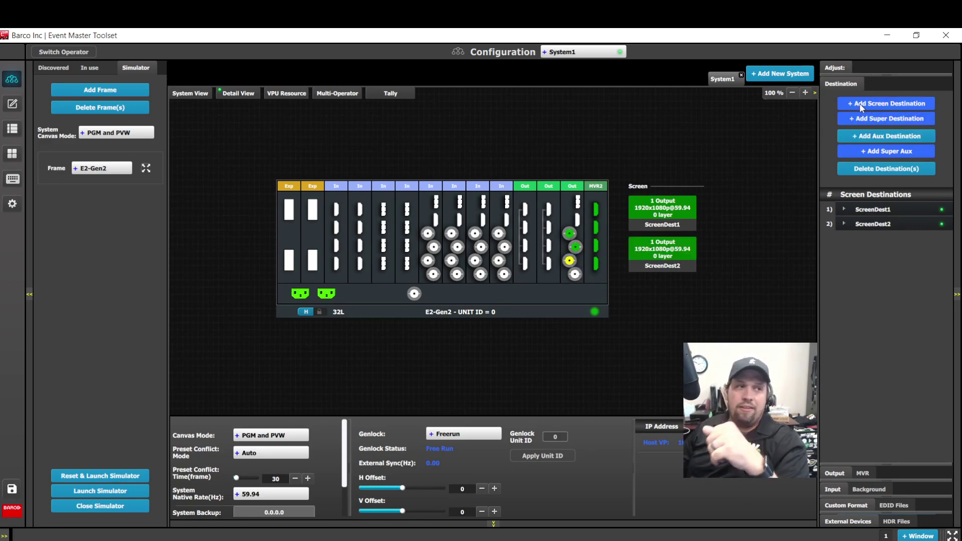
{"action": "left_click", "coordinate": [860, 103]}
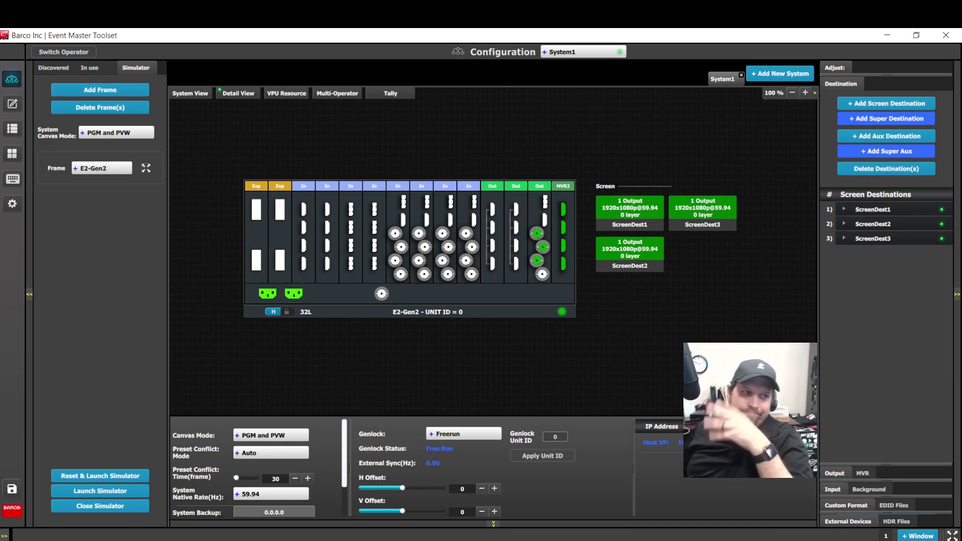
{"action": "left_click", "coordinate": [630, 211]}
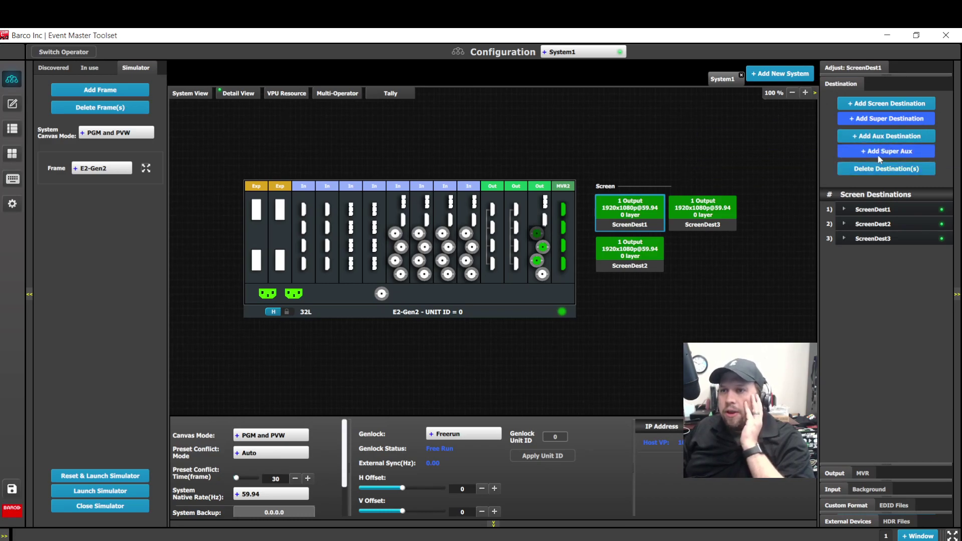
Add SuperDest1 and drag ScreenDest3 and ScreenDest2 into it beside ScreenDest1
{"action": "left_click", "coordinate": [884, 119]}
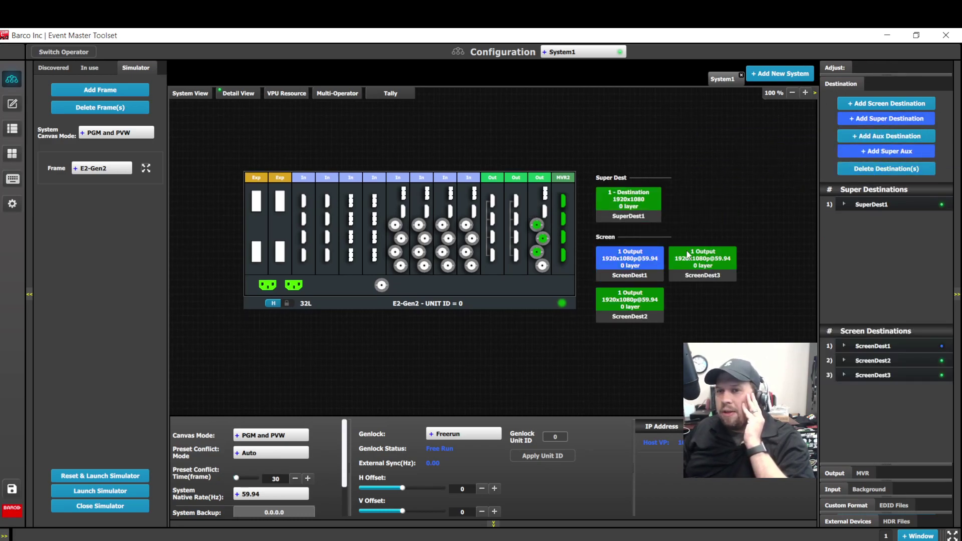
{"action": "left_click_drag", "start_coordinate": [687, 255], "coordinate": [628, 203]}
{"action": "left_click_drag", "start_coordinate": [630, 300], "coordinate": [628, 203]}
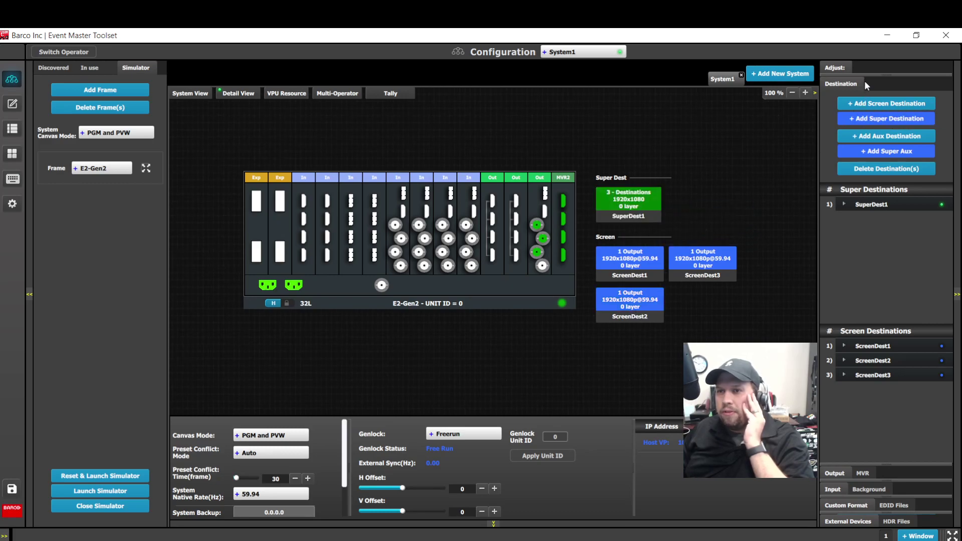
{"action": "left_click", "coordinate": [614, 217]}
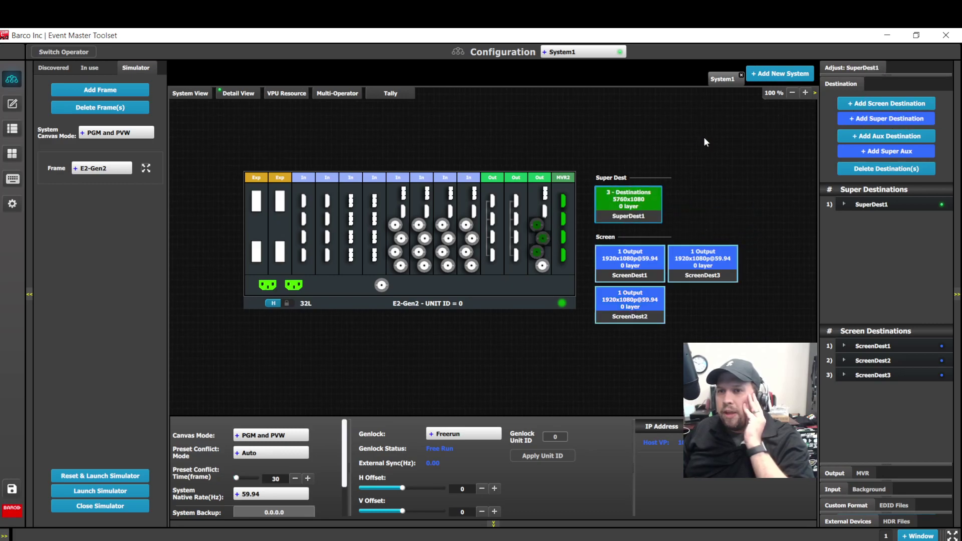
Assign SuperDest1 a spanning super layer, check VPU resources, and return to the frame diagram
{"action": "left_click", "coordinate": [830, 69]}
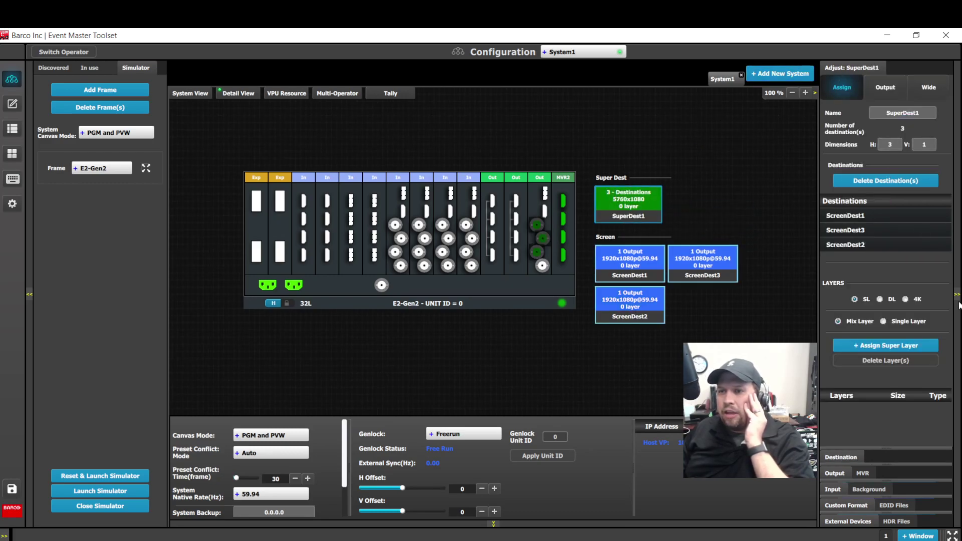
{"action": "left_click", "coordinate": [867, 347]}
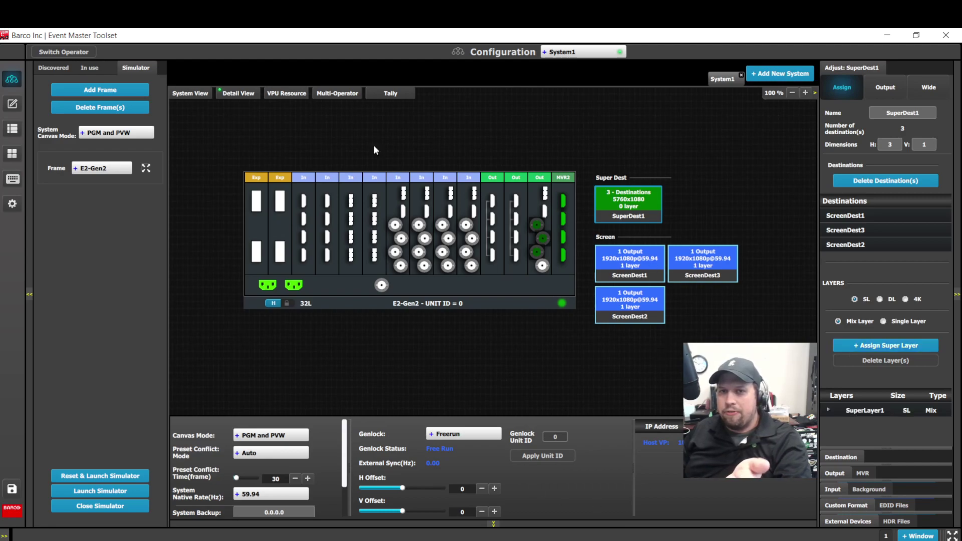
{"action": "left_click", "coordinate": [286, 95]}
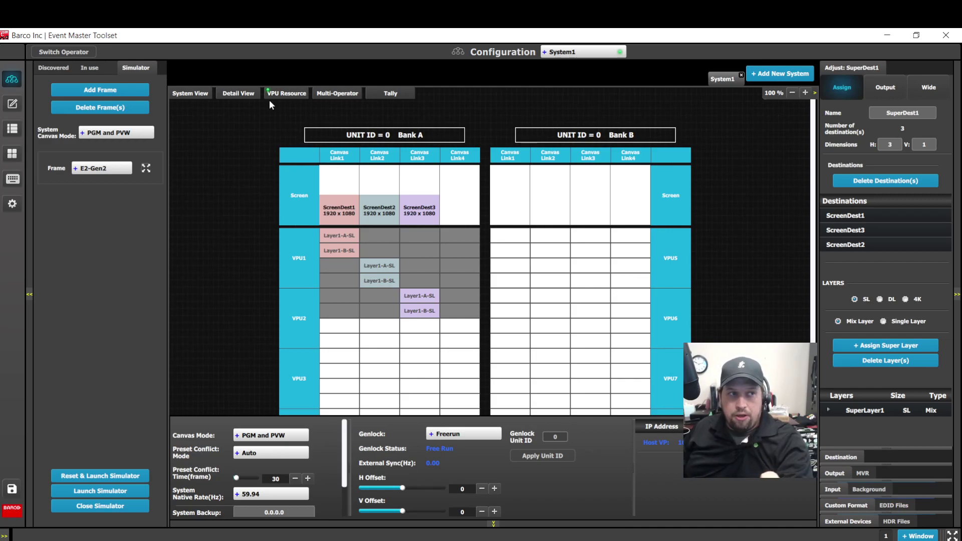
{"action": "left_click", "coordinate": [231, 96]}
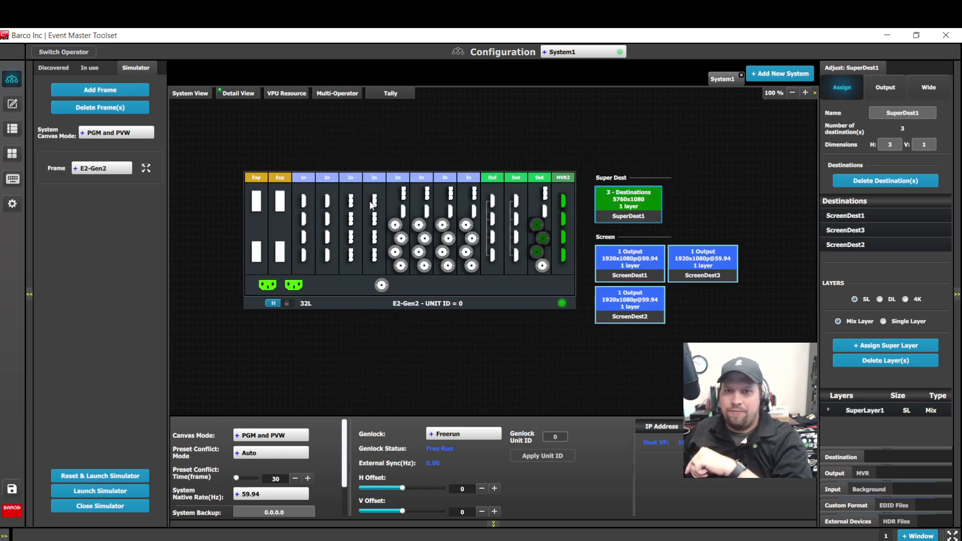
Add three slot 7 input connectors as SDI inputs
{"action": "left_click", "coordinate": [403, 235]}
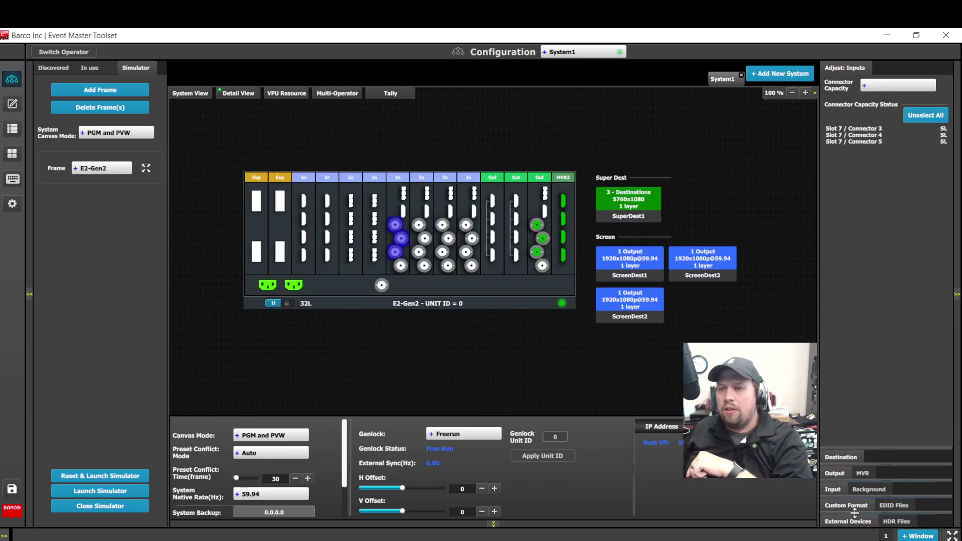
{"action": "left_click", "coordinate": [833, 489]}
{"action": "left_click", "coordinate": [887, 180]}
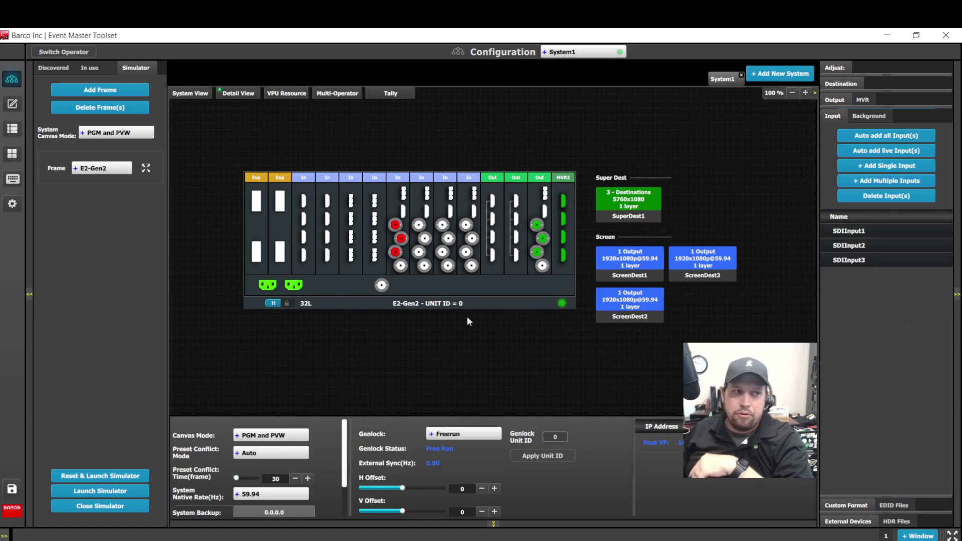
In the Programming view, move SuperDest1 ahead of ScreenDest1–3 and show inputs as thumbnails
{"action": "left_click", "coordinate": [12, 104]}
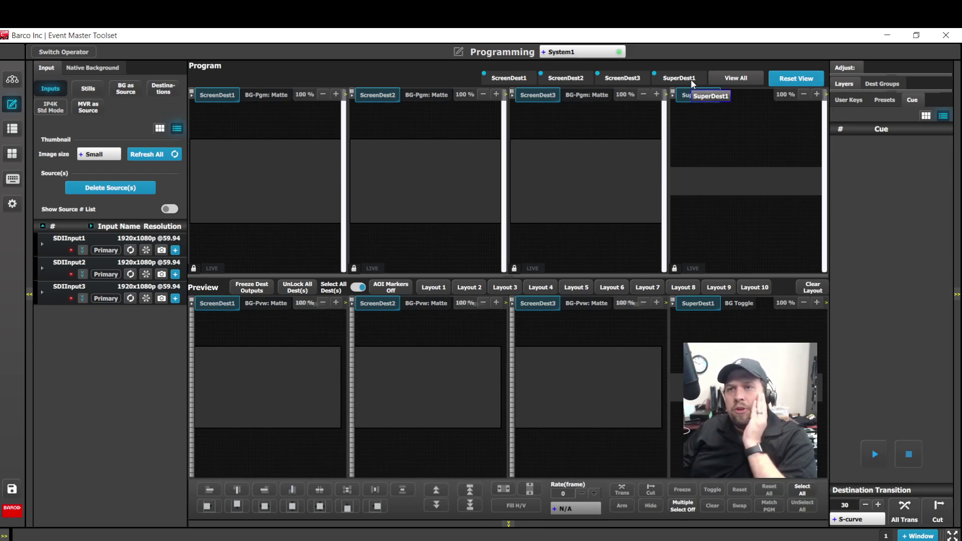
{"action": "left_click_drag", "start_coordinate": [693, 82], "coordinate": [519, 79]}
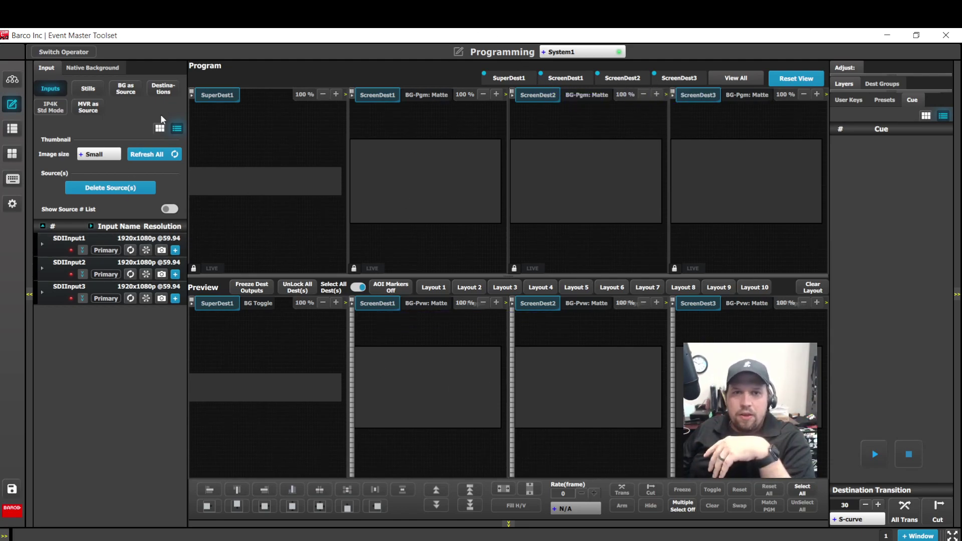
{"action": "left_click", "coordinate": [160, 128]}
Give SDIInput1 the BG 1 thumbnail from the Student Thumbdrive's Source Thumbnails folder
{"action": "left_click", "coordinate": [84, 246]}
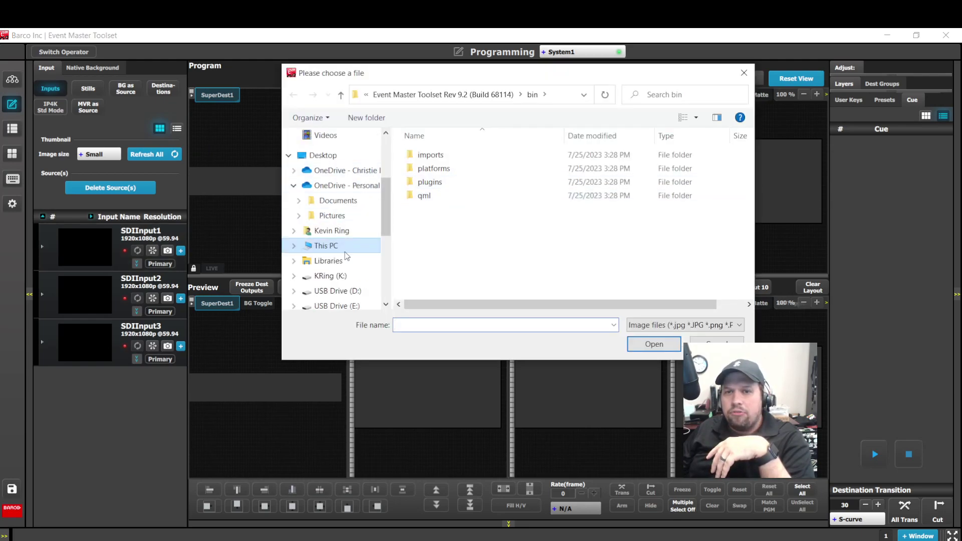
{"action": "scroll", "coordinate": [333, 260], "scroll_direction": "down", "scroll_amount": 5}
{"action": "left_click", "coordinate": [346, 285]}
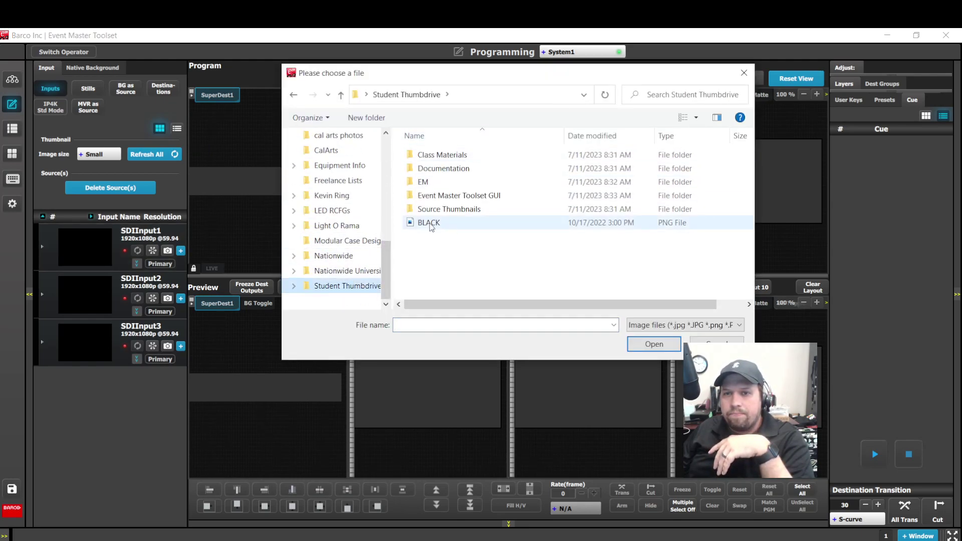
{"action": "double_click", "coordinate": [441, 209]}
{"action": "left_click", "coordinate": [448, 203]}
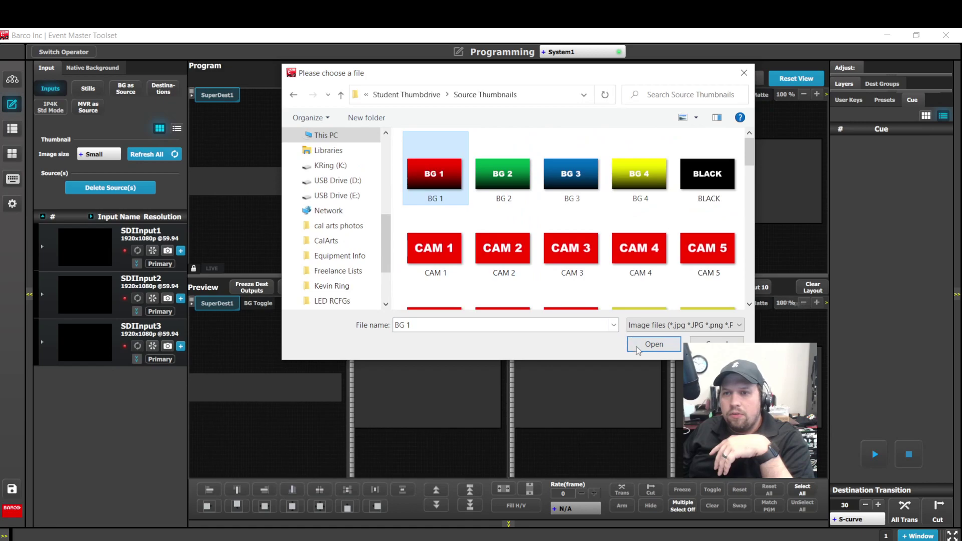
{"action": "left_click", "coordinate": [654, 343]}
Give SDIInput2 the MAC 2 thumbnail and SDIInput3 the PBP1 thumbnail
{"action": "left_click", "coordinate": [98, 293]}
{"action": "scroll", "coordinate": [564, 259], "scroll_direction": "down", "scroll_amount": 5}
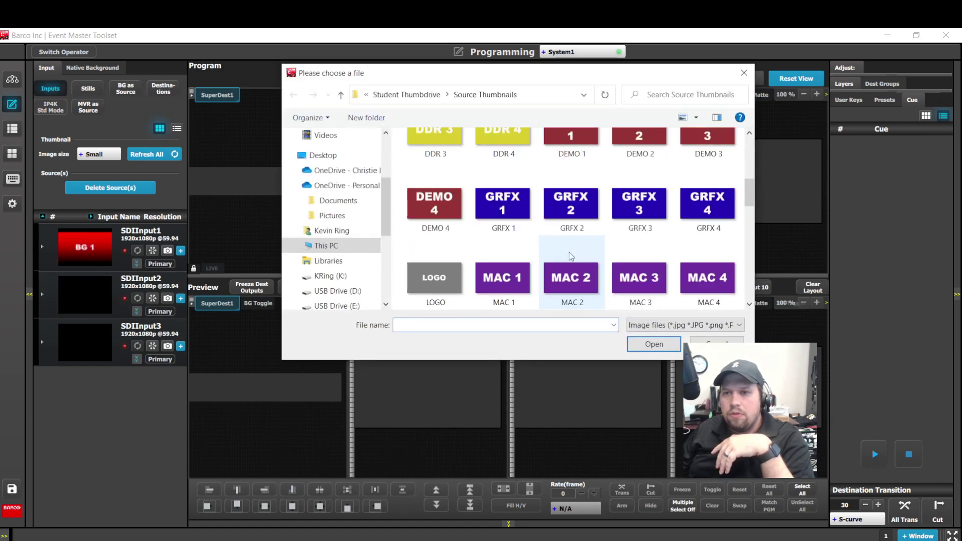
{"action": "left_click", "coordinate": [569, 275]}
{"action": "left_click", "coordinate": [654, 343]}
{"action": "left_click", "coordinate": [94, 353]}
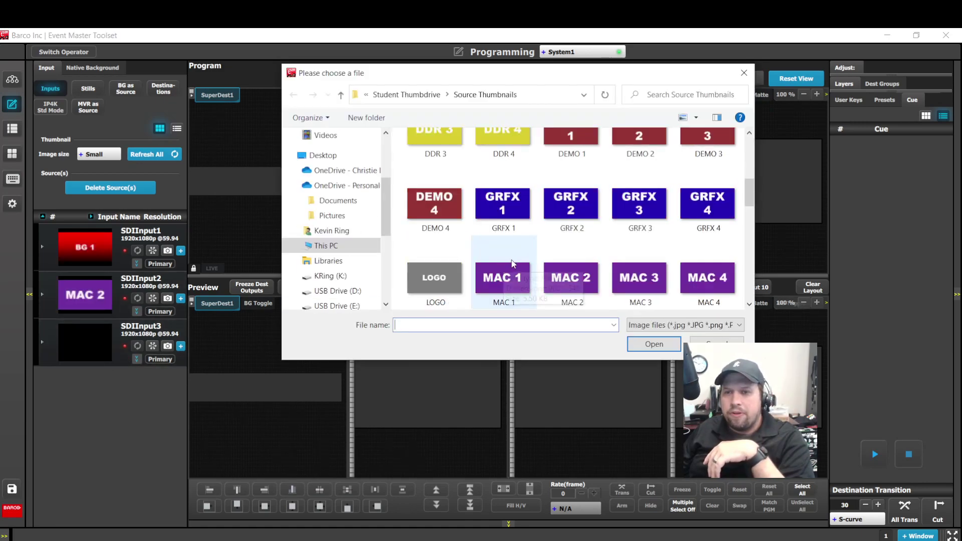
{"action": "scroll", "coordinate": [564, 241], "scroll_direction": "down", "scroll_amount": 3}
{"action": "left_click", "coordinate": [448, 277]}
{"action": "left_click", "coordinate": [653, 344]}
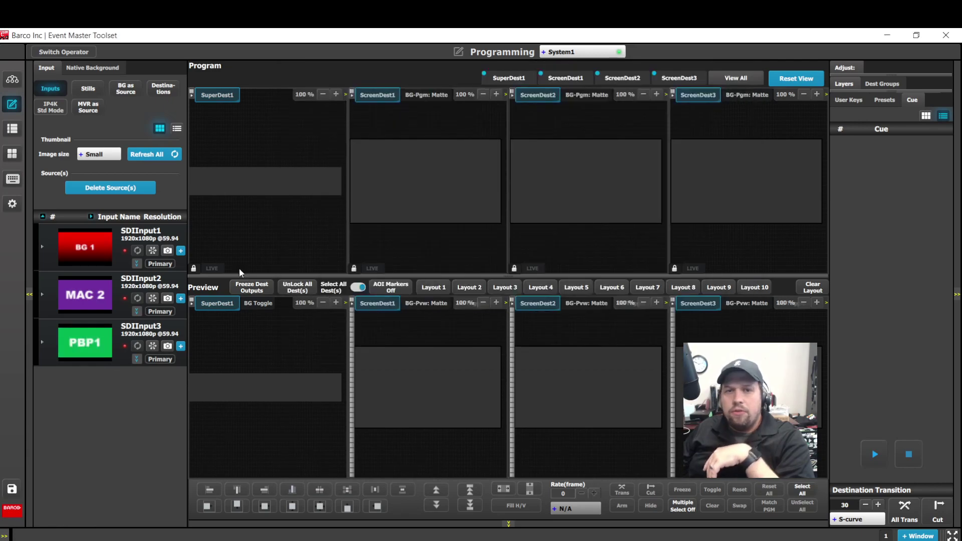
Replace a trial MAC 2 layer on SuperDest1 with BG 1, stretched via Fill H/V across all screens
{"action": "left_click_drag", "start_coordinate": [142, 287], "coordinate": [234, 388]}
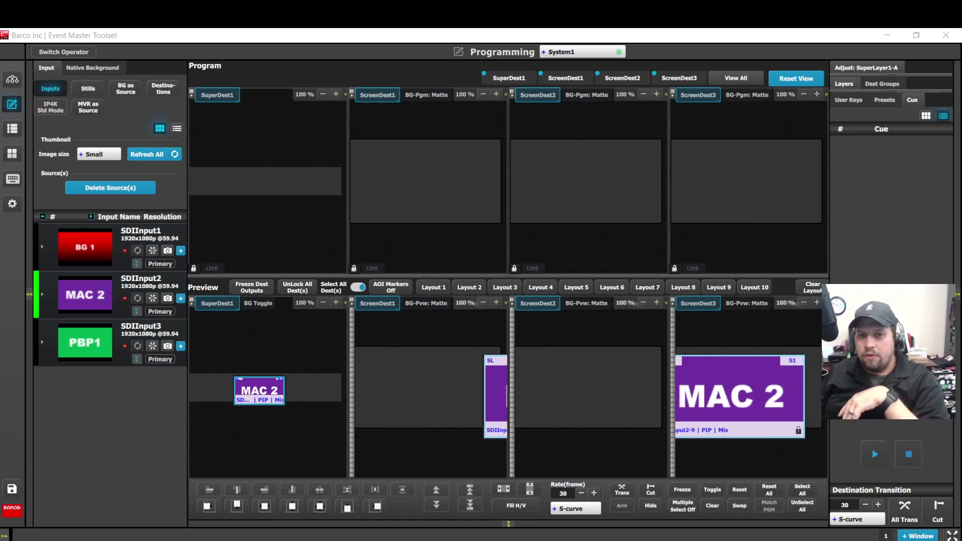
{"action": "left_click_drag", "start_coordinate": [276, 390], "coordinate": [266, 390]}
{"action": "key", "text": "Delete"}
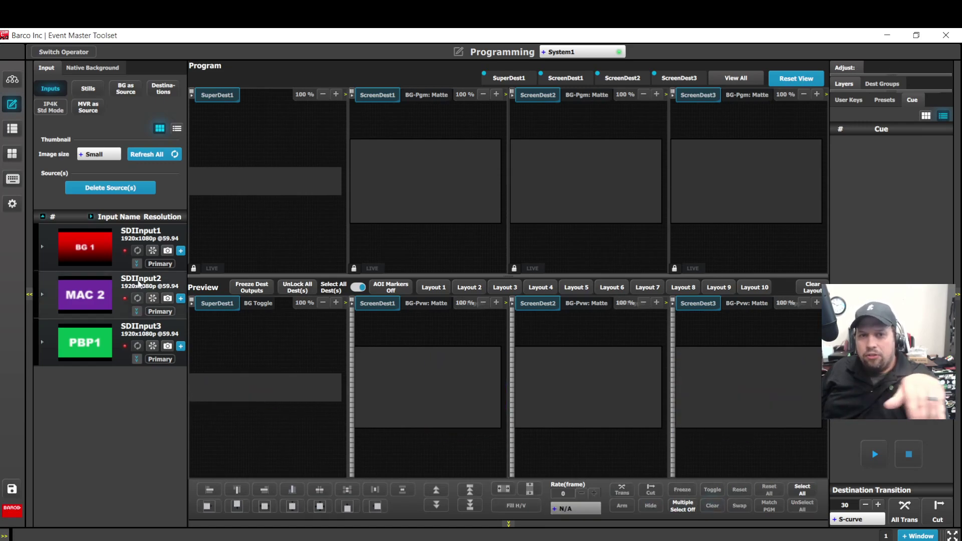
{"action": "left_click_drag", "start_coordinate": [142, 258], "coordinate": [275, 394]}
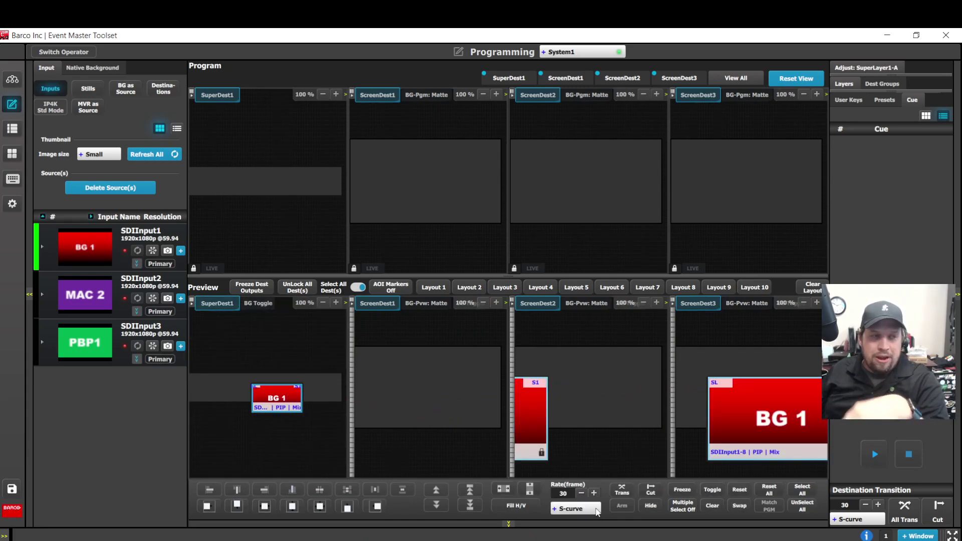
{"action": "left_click", "coordinate": [513, 509]}
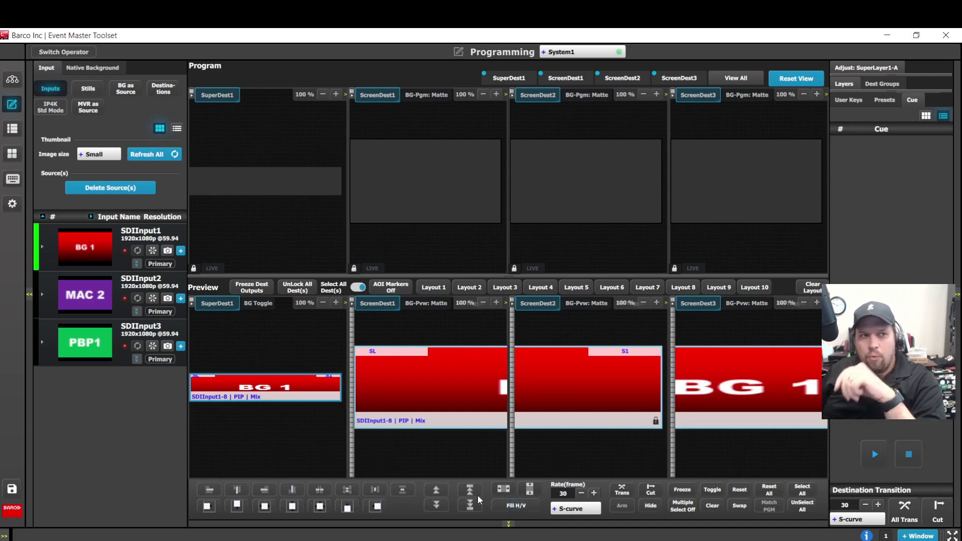
{"action": "left_click", "coordinate": [891, 98]}
Save the BG 1 span as Preset 1.00, then shrink the layer to an aspect-correct centred box
{"action": "left_click", "coordinate": [872, 145]}
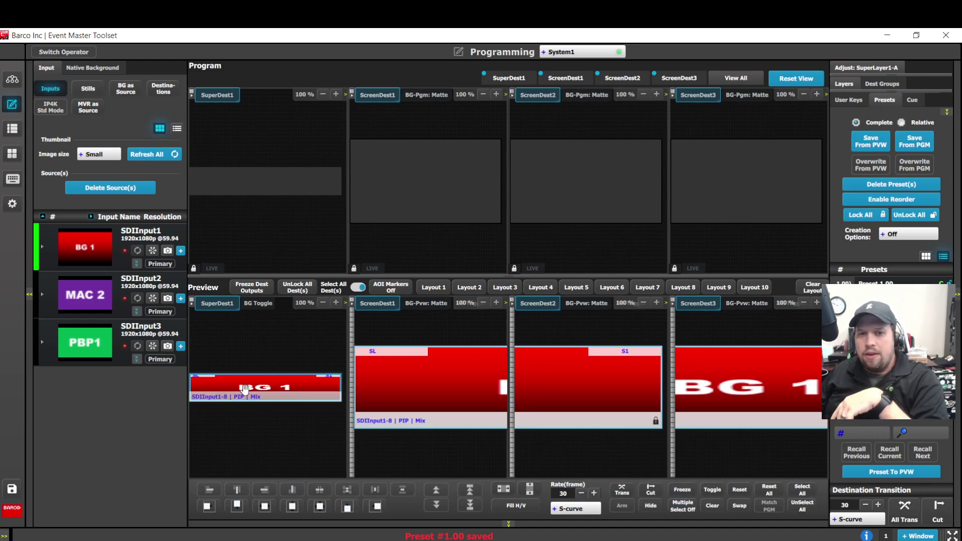
{"action": "left_click", "coordinate": [529, 489]}
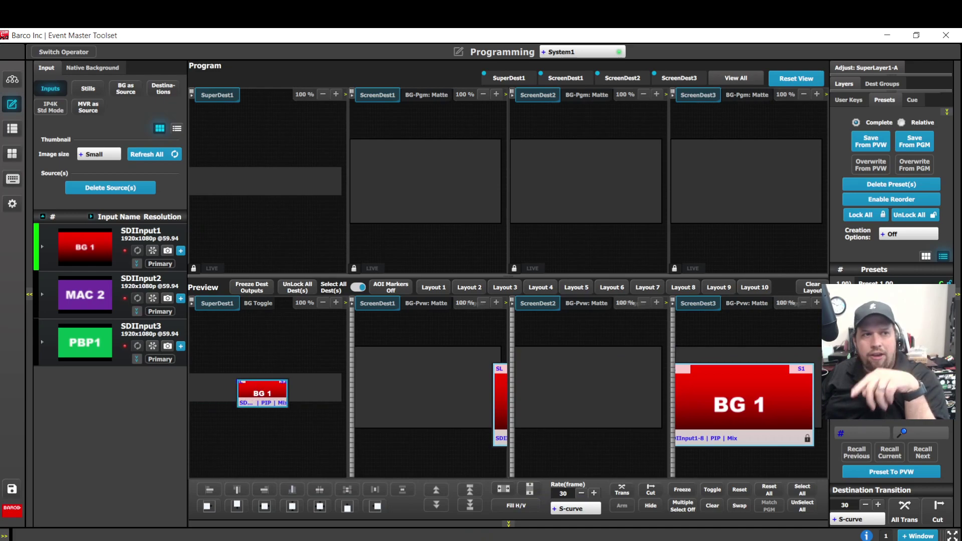
{"action": "left_click", "coordinate": [857, 71]}
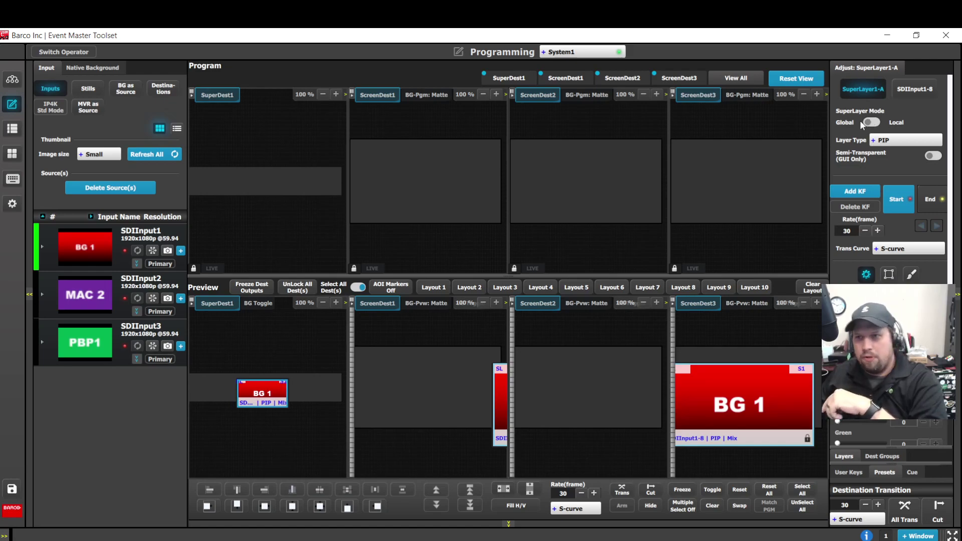
Switch the super layer to Local mode and move S1.1 to SuperDest1's left edge
{"action": "left_click", "coordinate": [871, 123]}
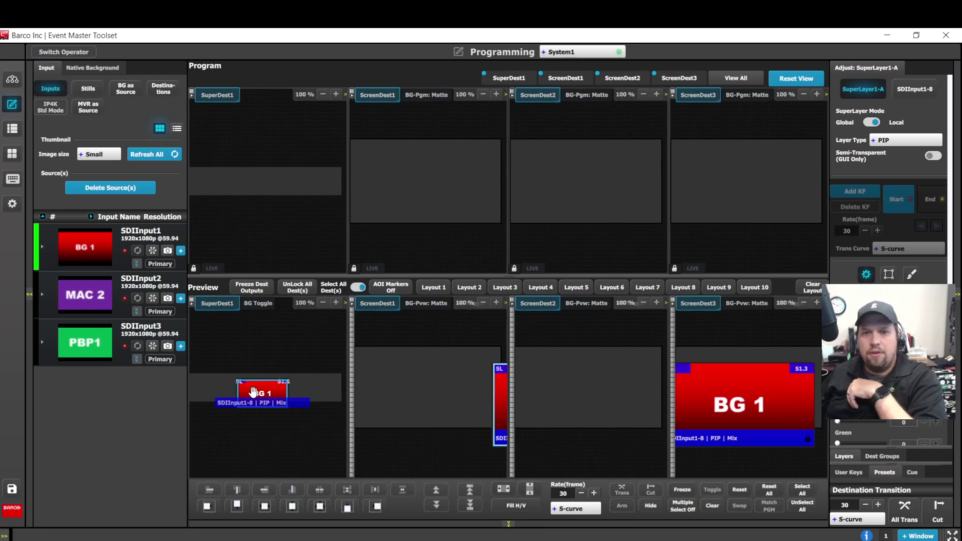
{"action": "left_click", "coordinate": [253, 392]}
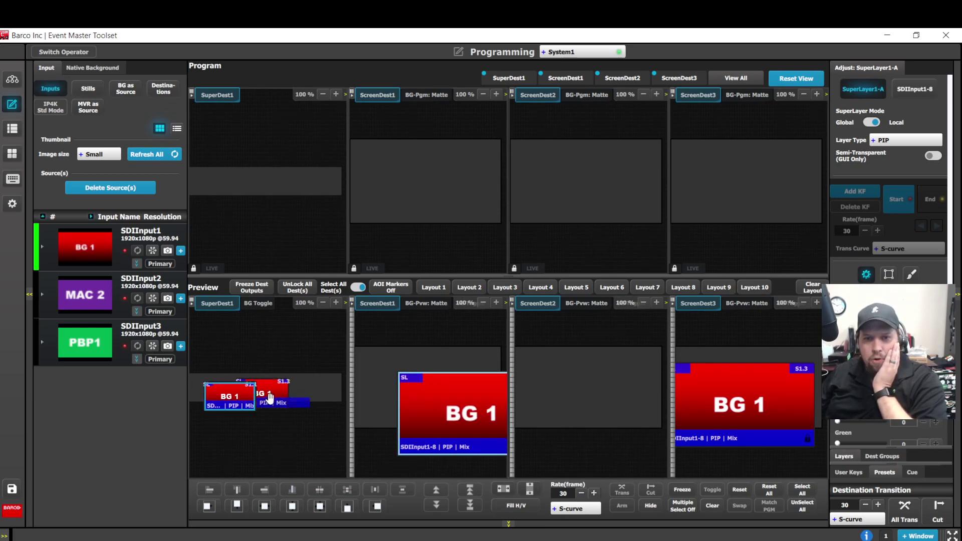
{"action": "left_click_drag", "start_coordinate": [270, 398], "coordinate": [335, 392]}
{"action": "left_click_drag", "start_coordinate": [228, 395], "coordinate": [213, 395]}
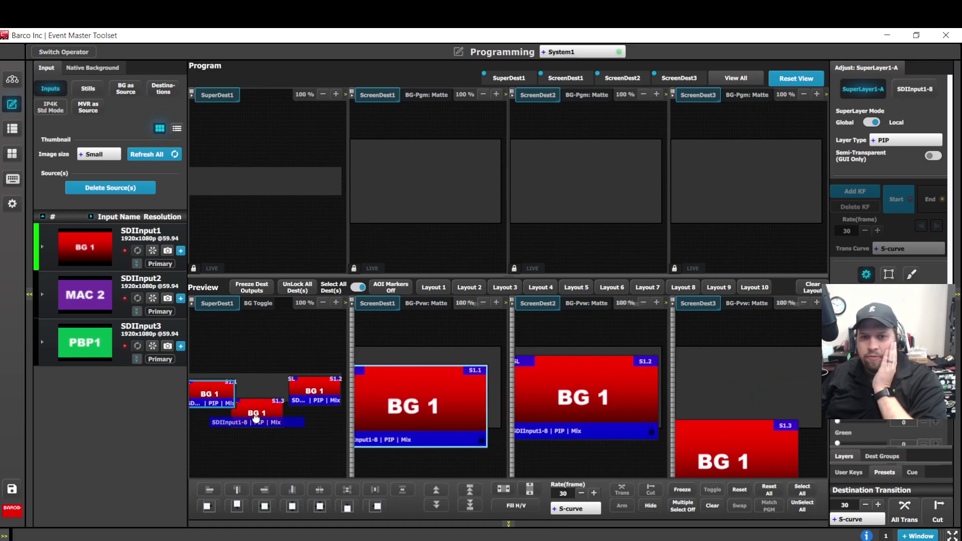
Align S1.1–S1.3 side by side, putting MAC 2 into S1.3 and PBP1 into S1.2
{"action": "left_click_drag", "start_coordinate": [256, 418], "coordinate": [271, 391]}
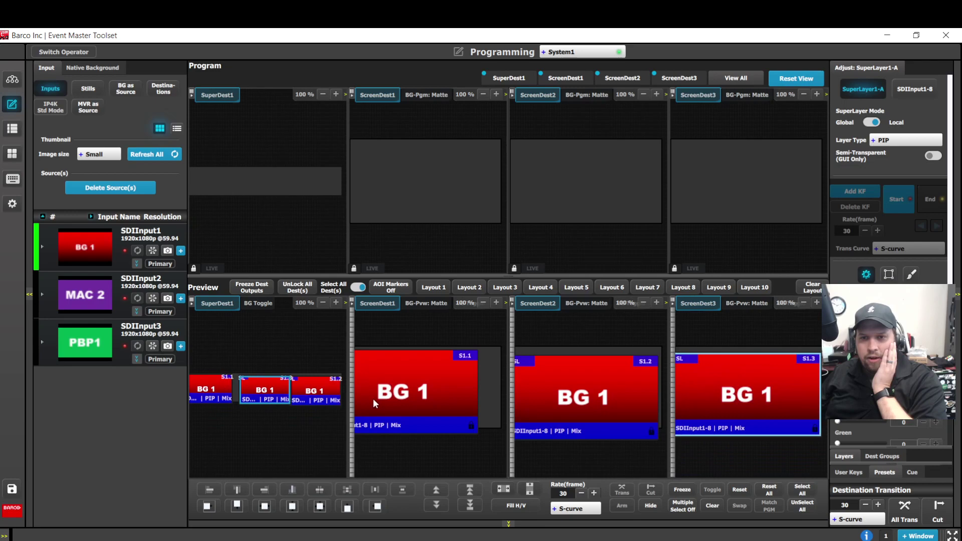
{"action": "left_click_drag", "start_coordinate": [256, 376], "coordinate": [317, 380]}
{"action": "left_click_drag", "start_coordinate": [85, 294], "coordinate": [263, 387]}
{"action": "left_click_drag", "start_coordinate": [110, 350], "coordinate": [313, 398]}
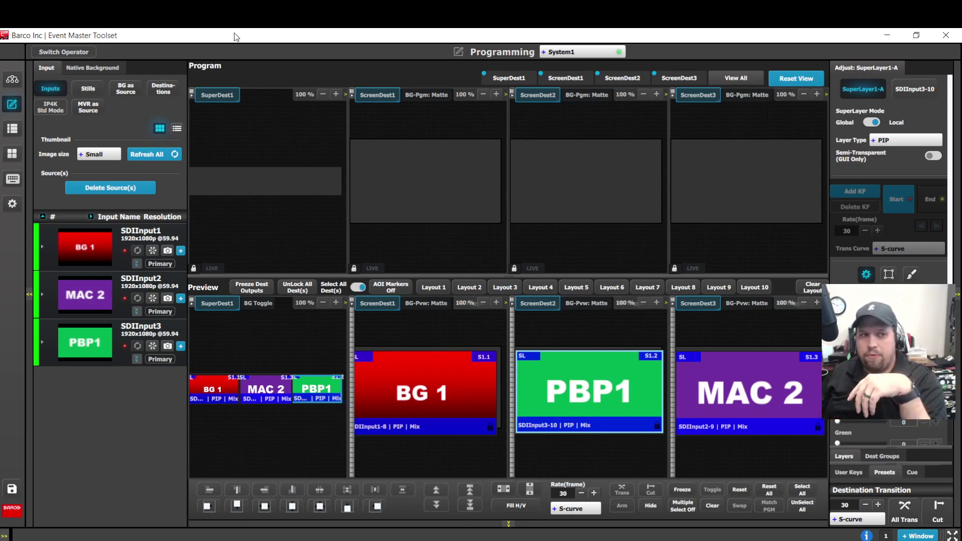
Save the three-source layout as Preset 2.00, then take Preset 1.00 and 2.00 to Program in turn
{"action": "left_click", "coordinate": [884, 472]}
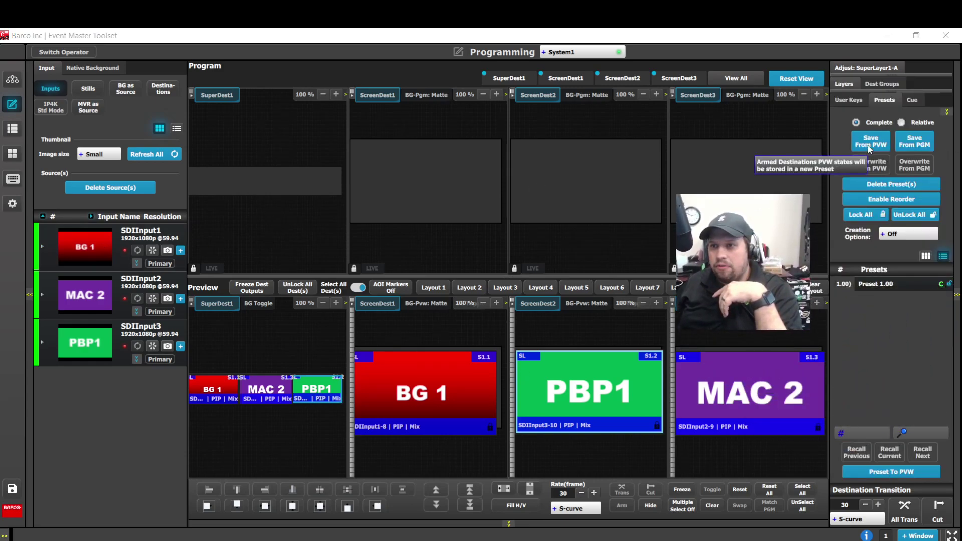
{"action": "left_click", "coordinate": [908, 146]}
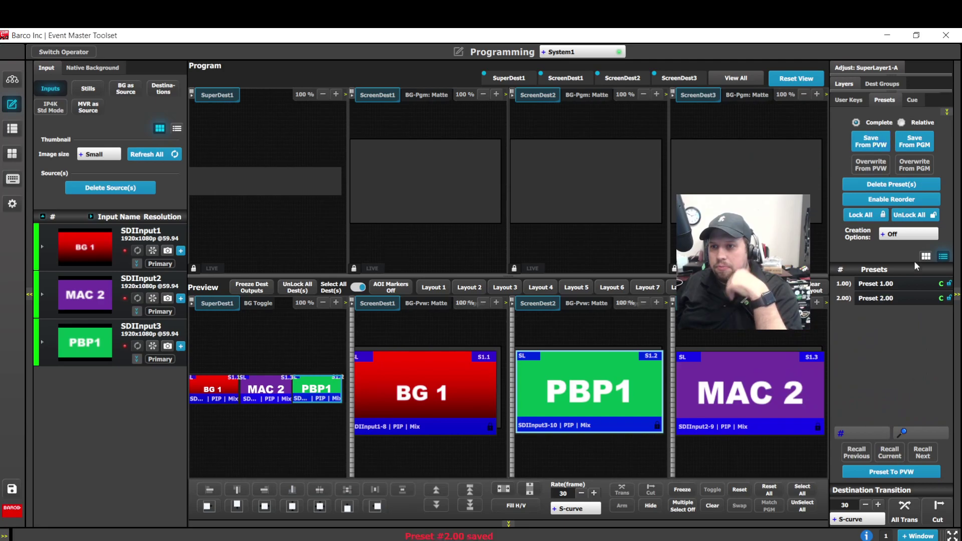
{"action": "left_click", "coordinate": [889, 452]}
{"action": "left_click", "coordinate": [904, 514]}
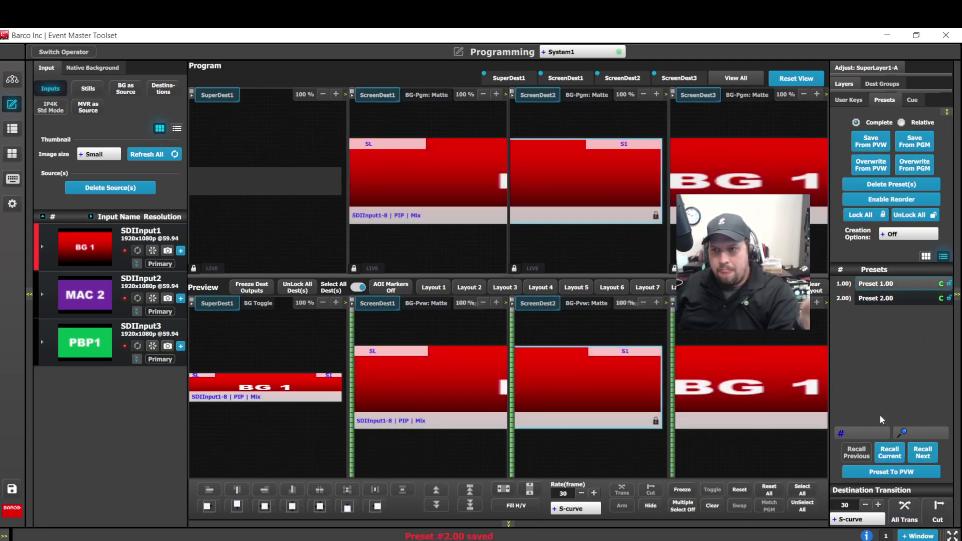
{"action": "left_click", "coordinate": [893, 458]}
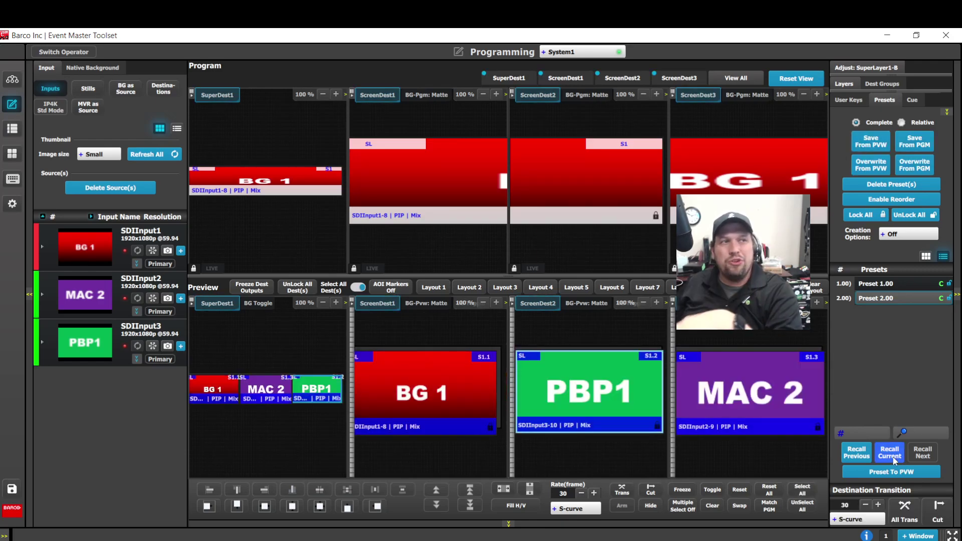
{"action": "left_click", "coordinate": [906, 509]}
Reselect Preset 1.00 and transition its full BG 1 span back to Program
{"action": "left_click", "coordinate": [904, 284]}
{"action": "left_click", "coordinate": [893, 300]}
{"action": "left_click", "coordinate": [872, 284]}
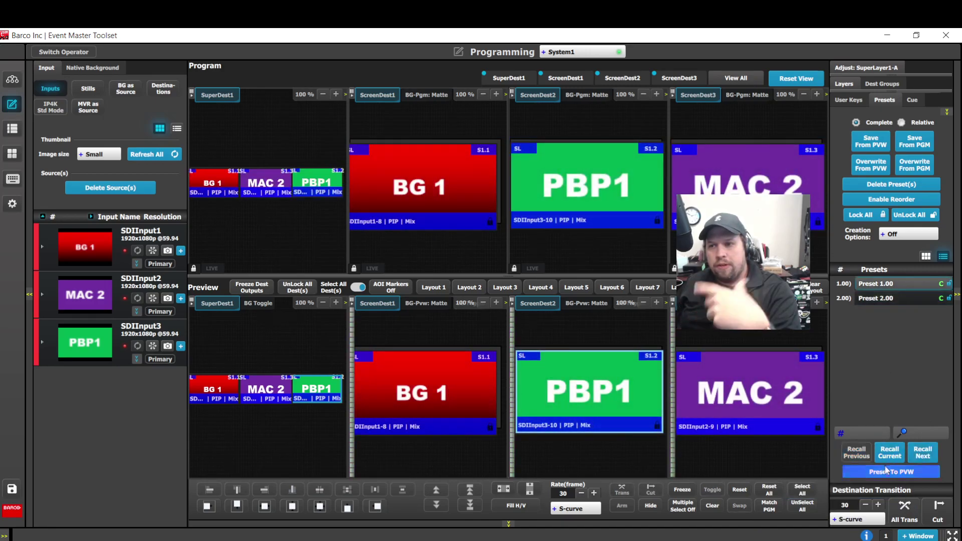
{"action": "left_click", "coordinate": [890, 453]}
{"action": "left_click", "coordinate": [891, 511]}
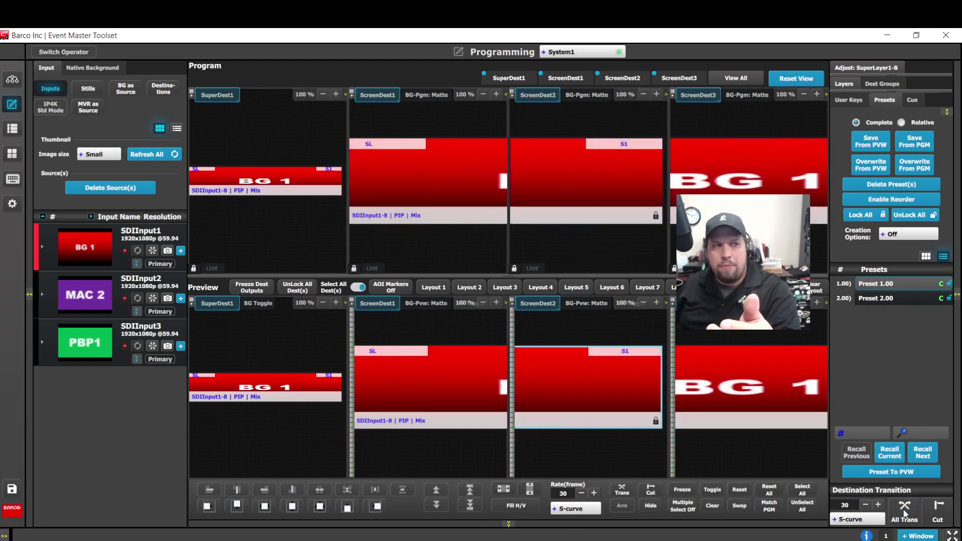